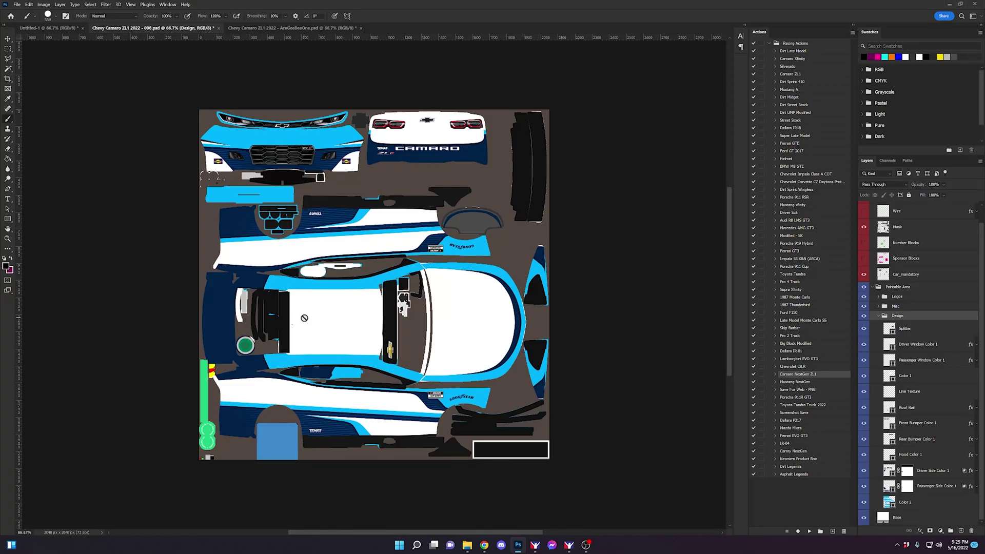
Change the Color 2 fill to dark charcoal, turning the light-blue areas charcoal
scroll(304, 318, up, 3)
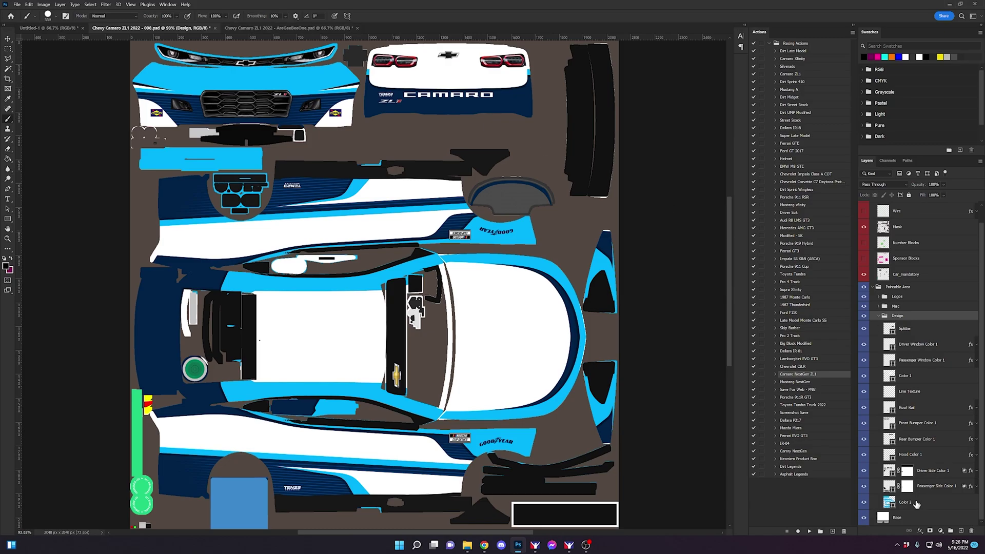
scroll(923, 379, up, 1)
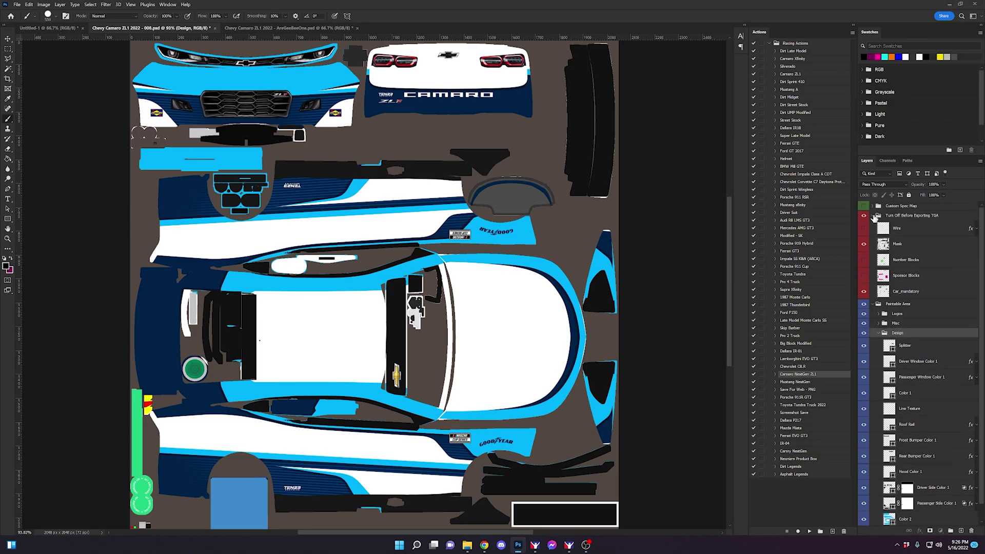
click(873, 216)
click(951, 468)
click(913, 443)
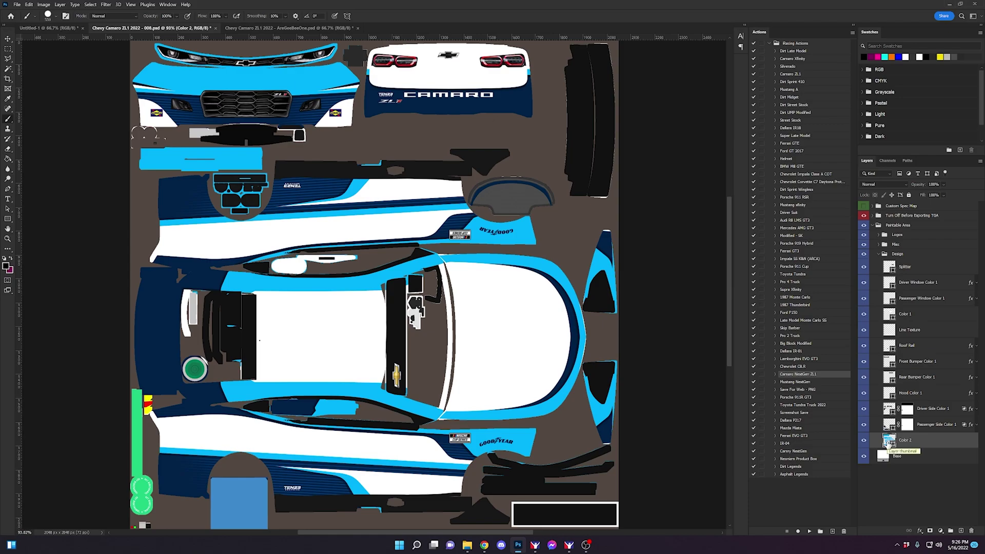
double_click(888, 441)
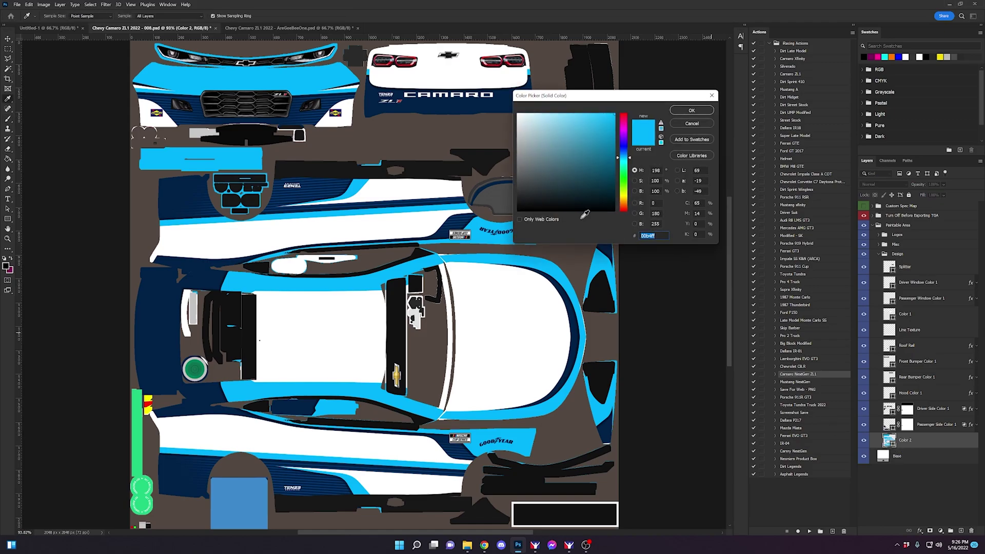
click(501, 182)
mouse_move(501, 182)
mouse_down()
mouse_move(484, 200)
mouse_move(486, 191)
mouse_up()
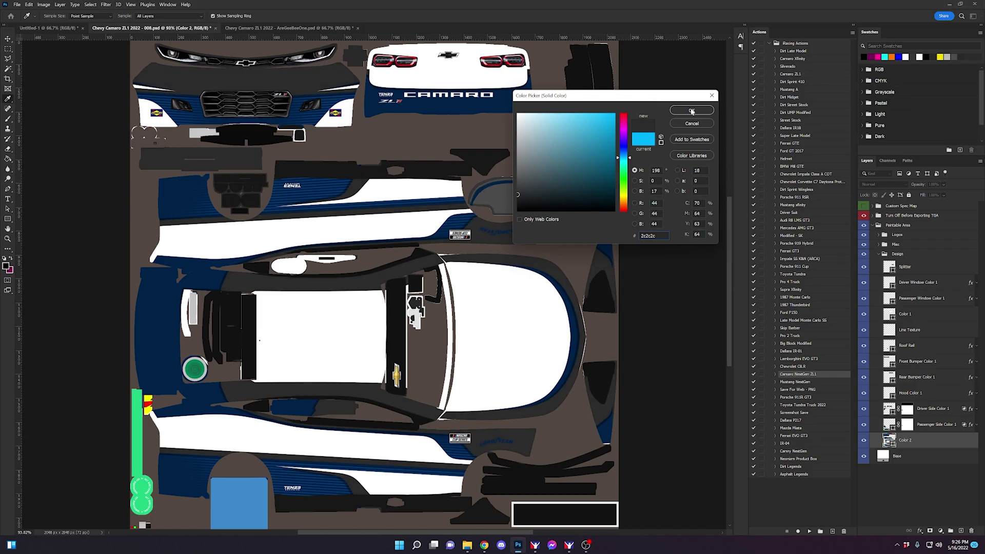
drag(516, 197, 505, 199)
click(703, 110)
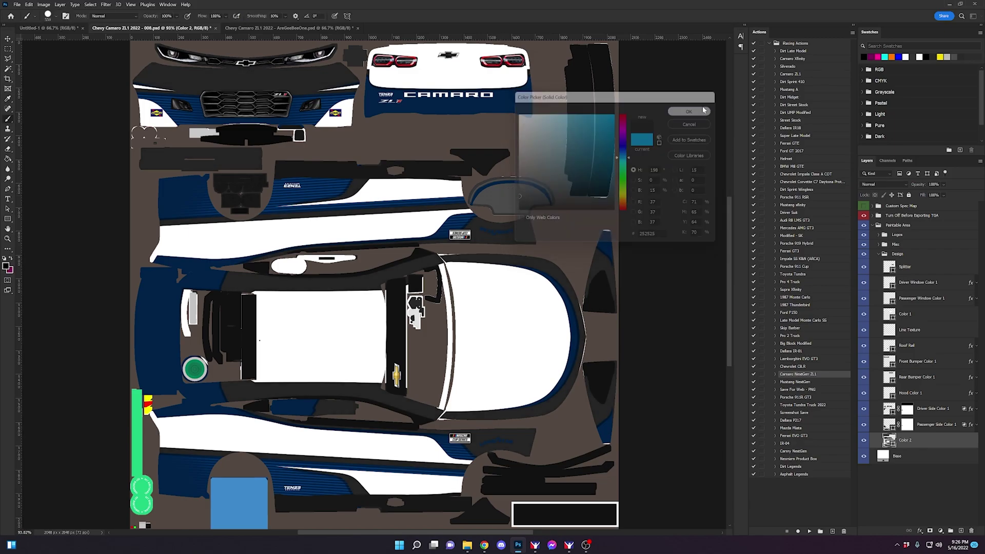
Fill the selected layers from Passenger Side Color 1 up to Splitter with mid grey
click(893, 426)
shift+click(923, 270)
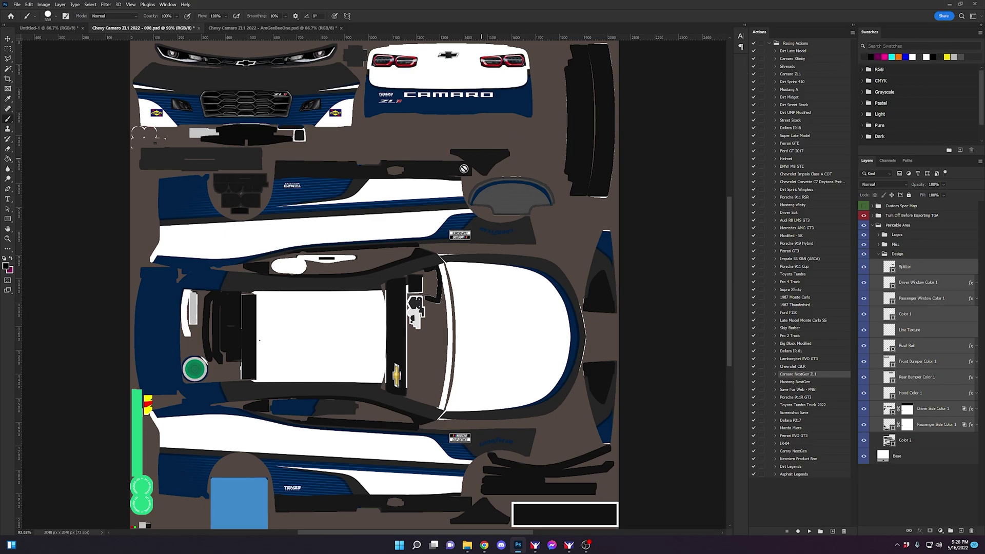
click(6, 266)
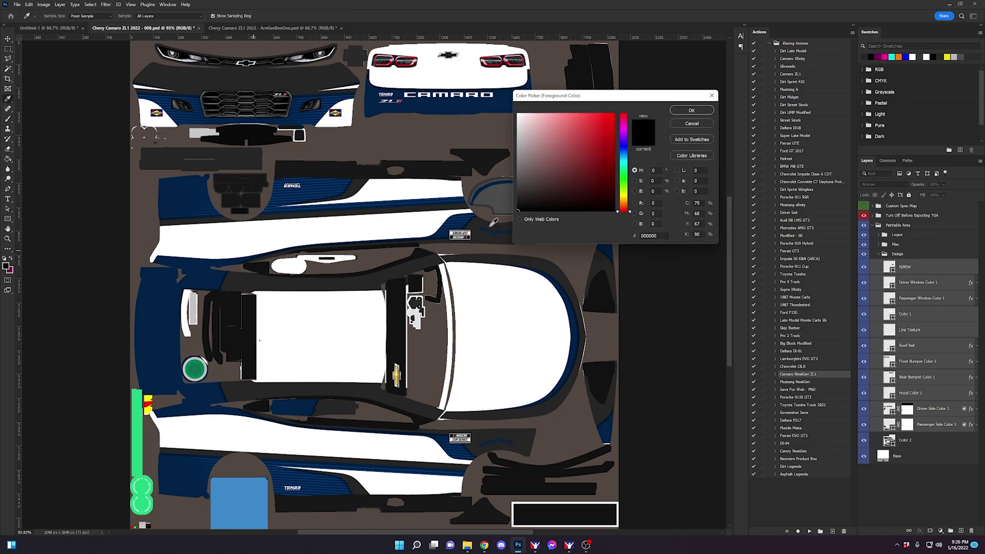
click(502, 200)
click(691, 110)
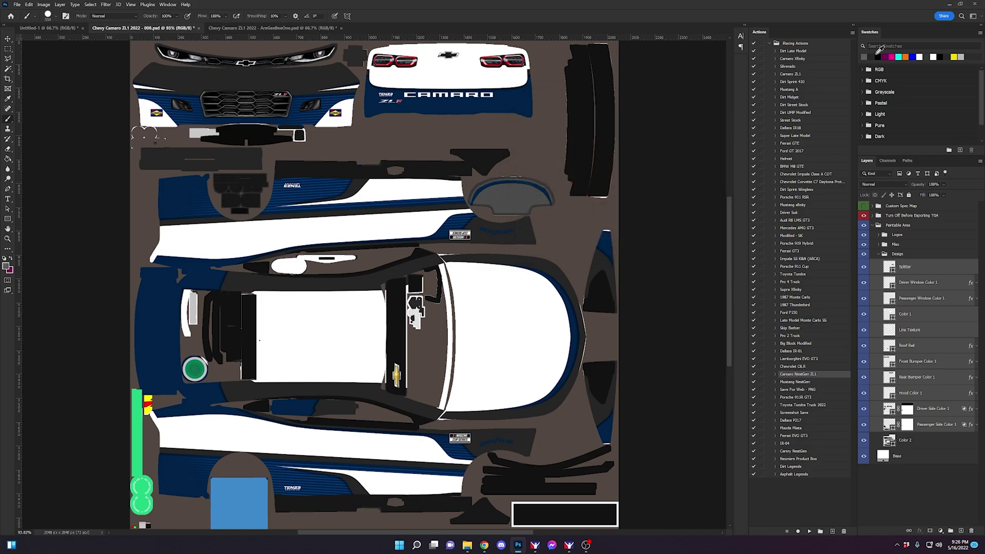
key(alt+BackSpace)
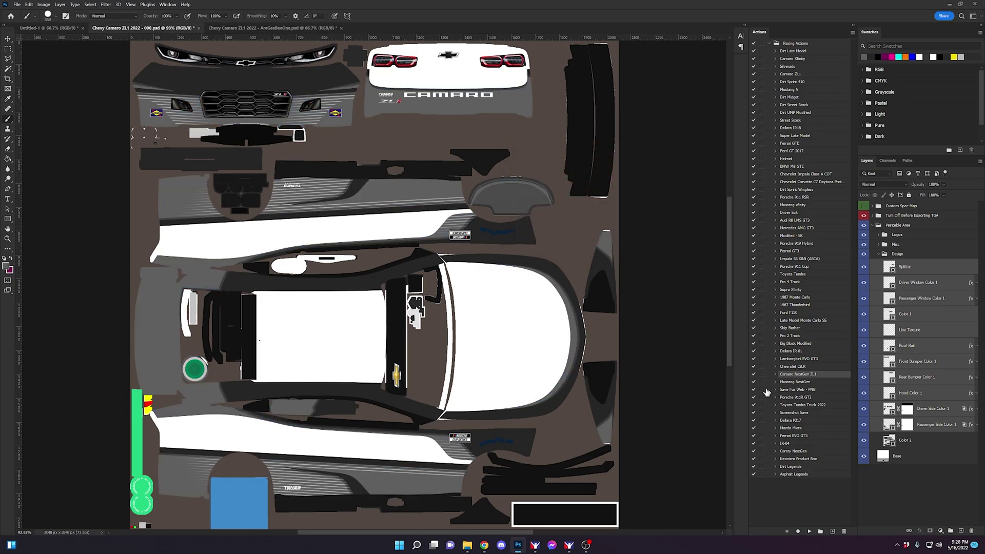
On the Color Change Logos layer, paint the upper door Goodyear logo white with a size-162 brush
click(879, 235)
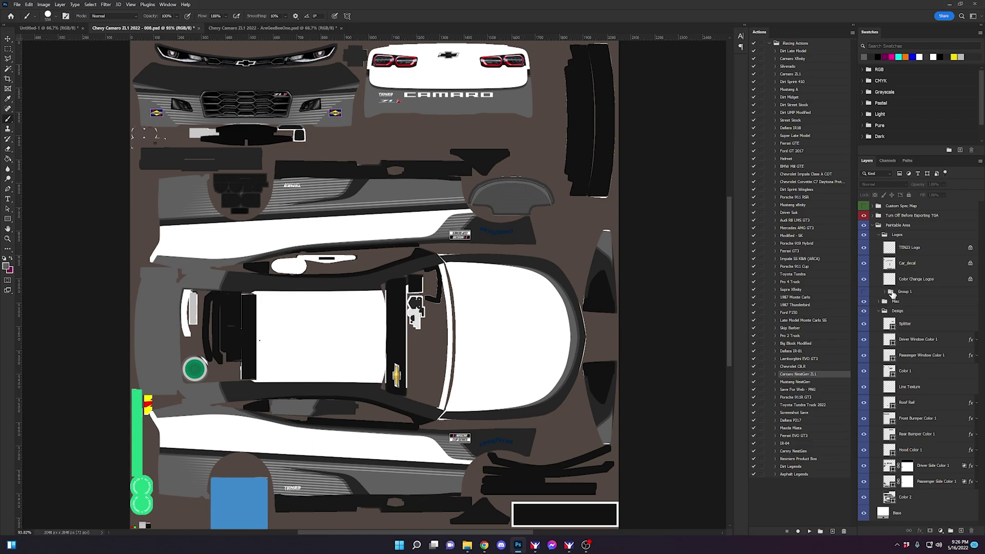
click(902, 280)
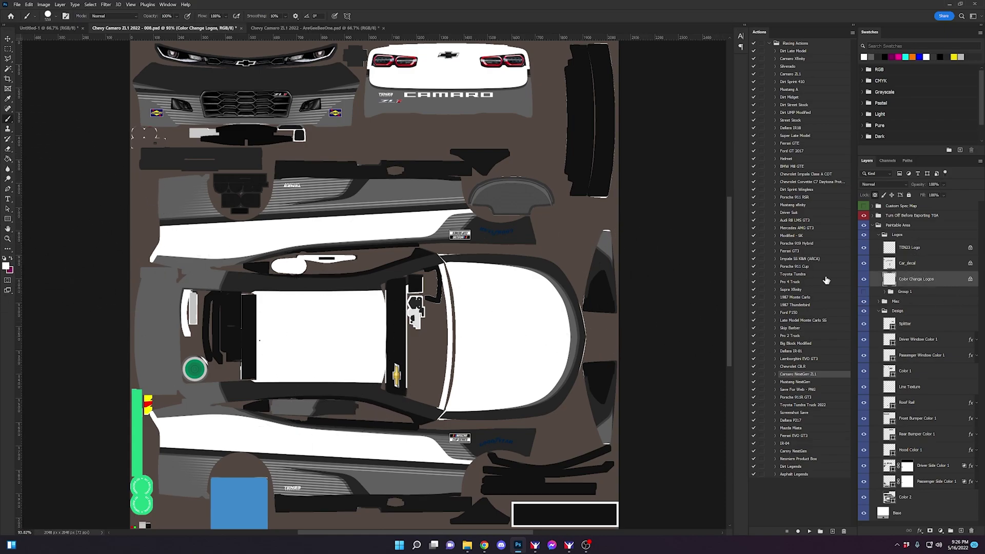
drag(487, 444, 494, 446)
drag(488, 230, 502, 231)
In iRacing, lower the camera Z offset to 7.081, then 4.636, to view the new livery
click(535, 545)
click(569, 544)
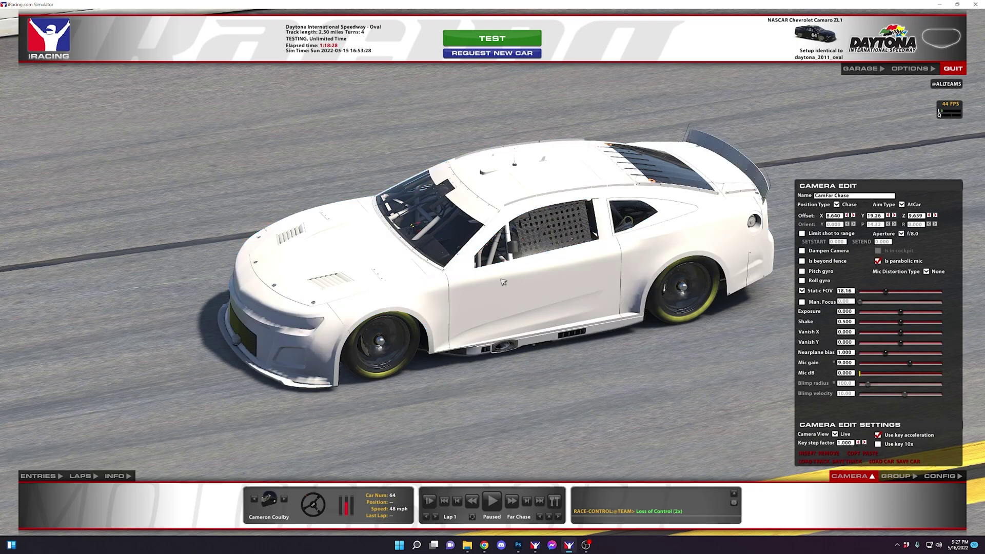
click(929, 216)
click(929, 216)
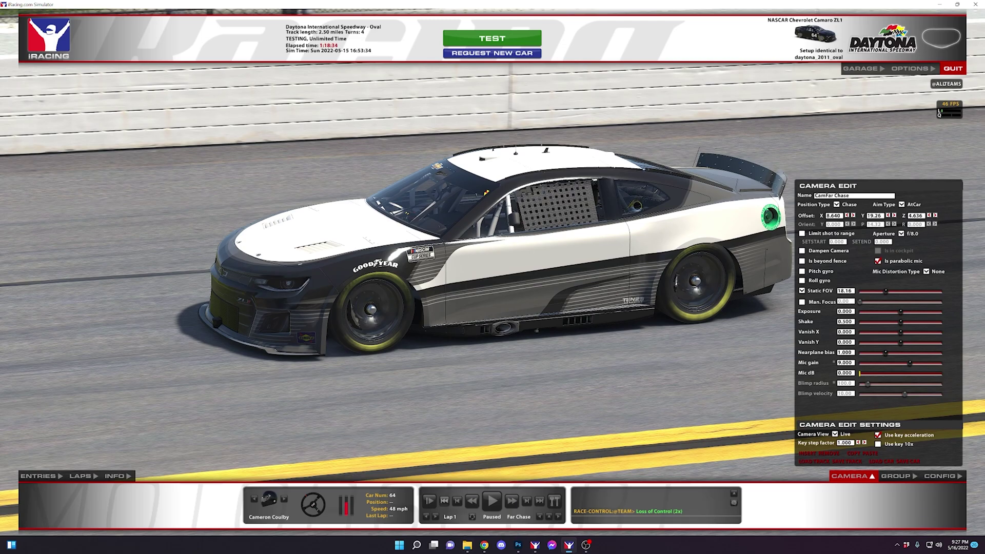
Duplicate the Neonizm layer from AreGeeBeeOne.psd into the 008 Camaro document
click(518, 545)
click(269, 29)
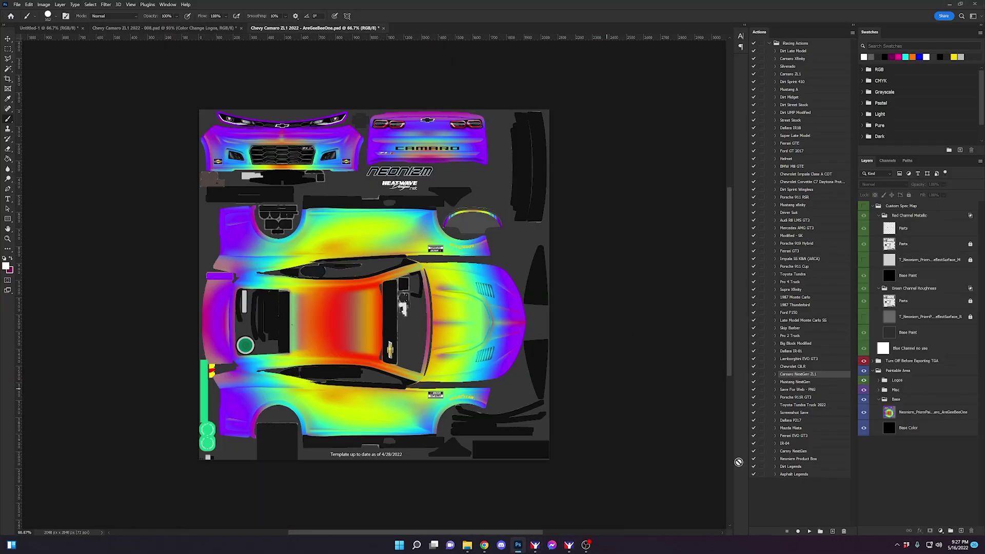
right_click(924, 412)
click(880, 106)
click(487, 186)
click(482, 195)
click(555, 160)
Move the copied Neonizm layer down just above Base and hide it
scroll(928, 323, down, 1)
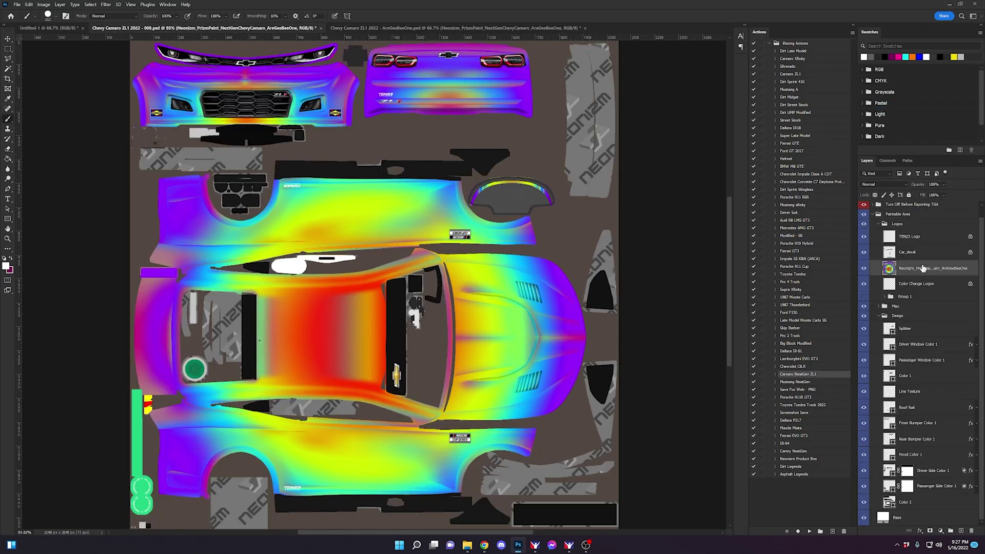
drag(923, 271, 930, 511)
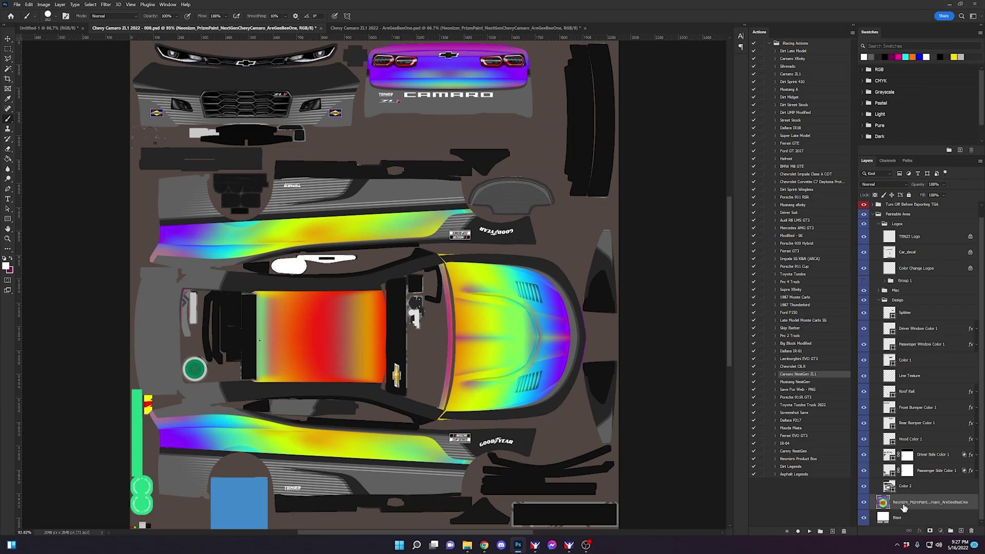
click(864, 502)
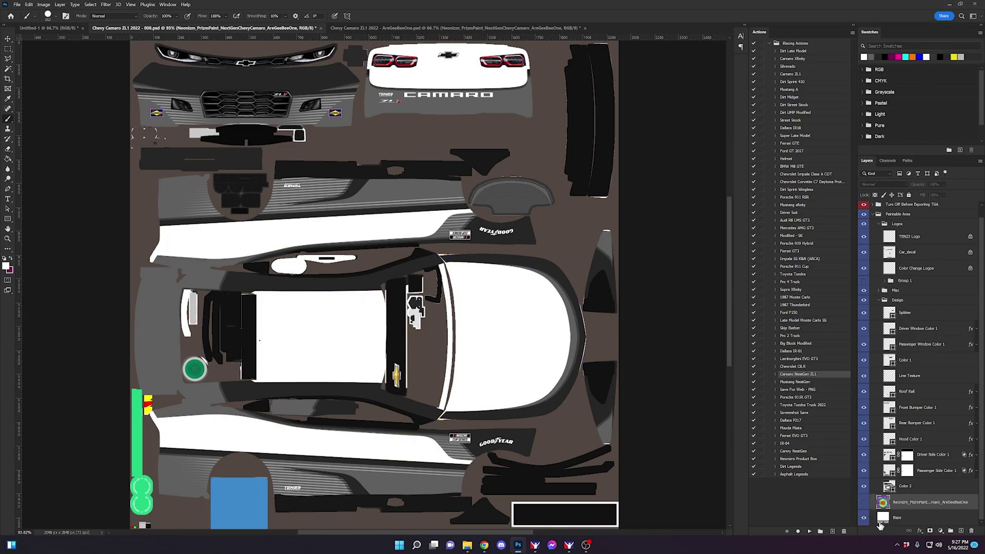
Load the Line Texture selection, then put a duplicated Neonizm copy below Color 1, masked to the stripes
click(864, 502)
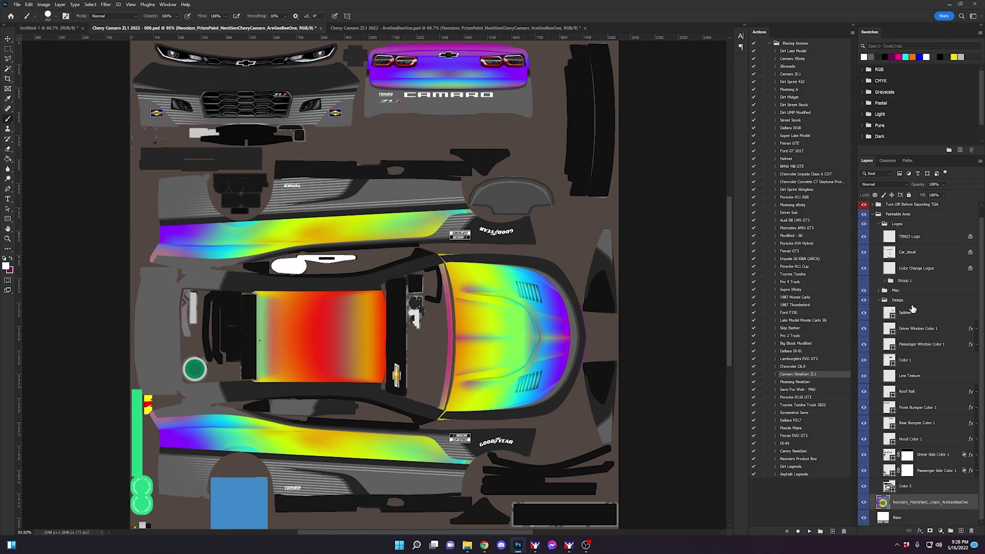
ctrl+click(891, 379)
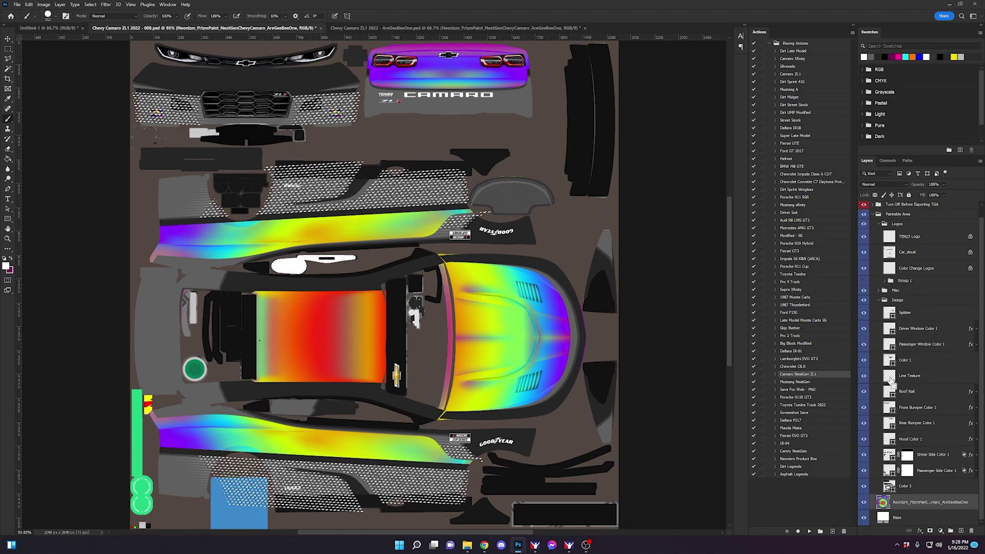
right_click(916, 509)
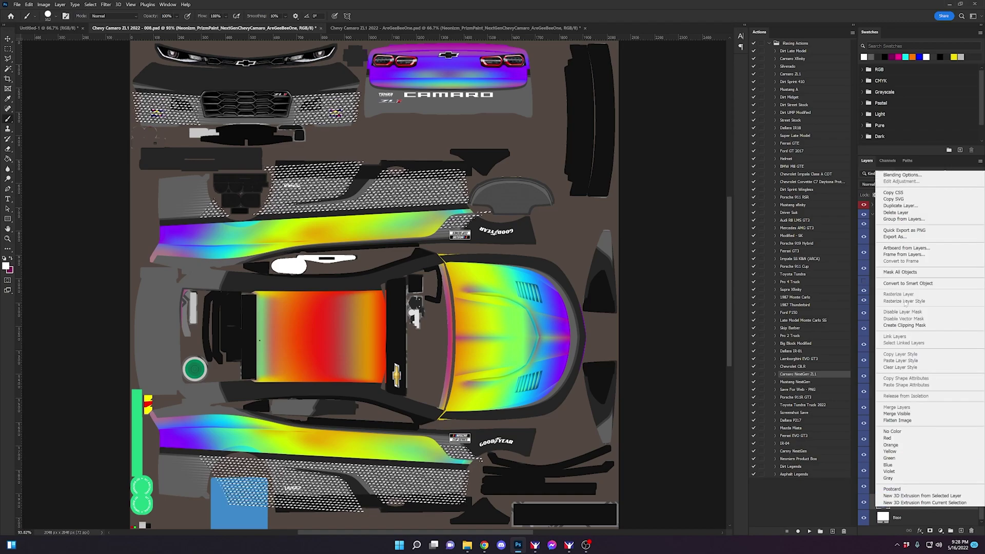
click(903, 209)
key(Return)
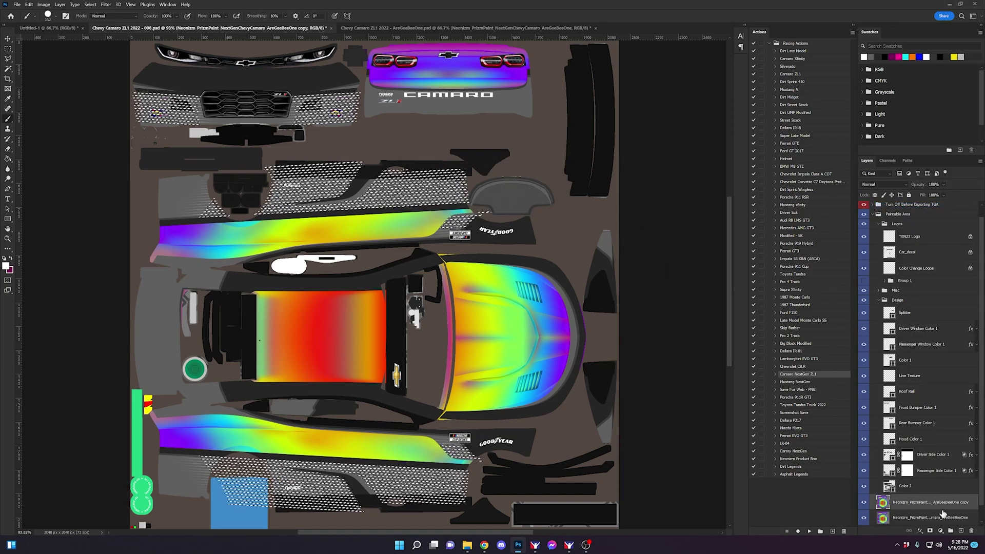
drag(939, 505, 931, 371)
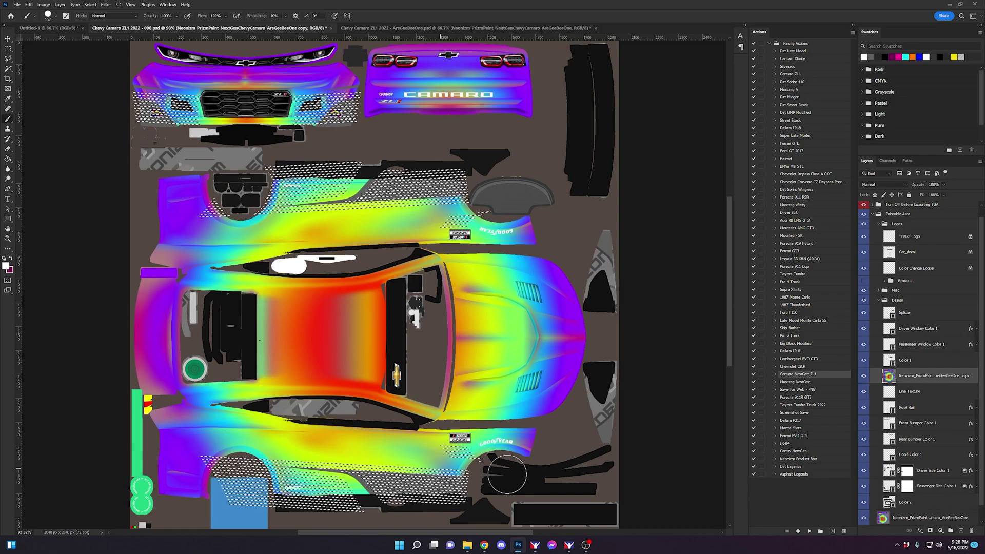
click(931, 532)
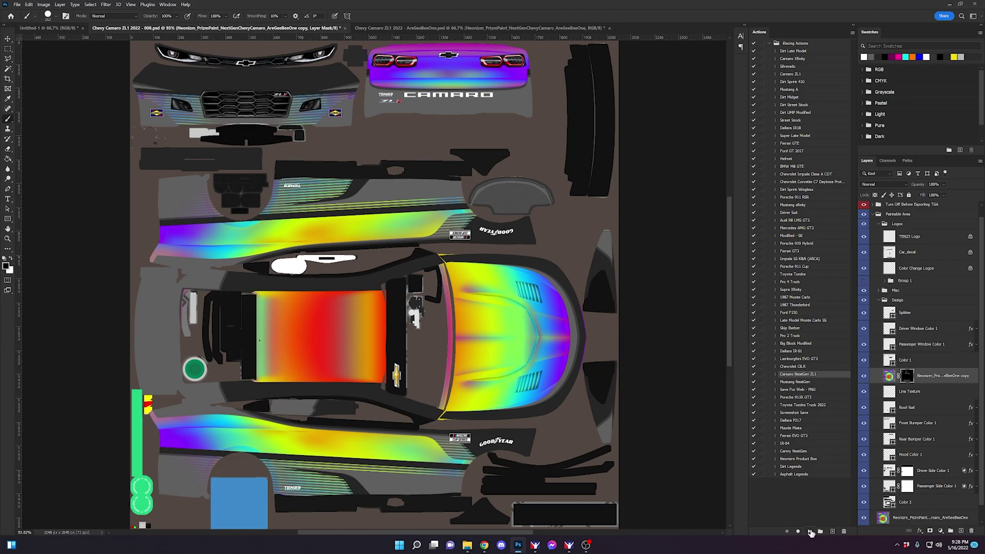
Reload the paint in iRacing, orbit the camera around the rainbow Camaro, then return to Photoshop
click(568, 545)
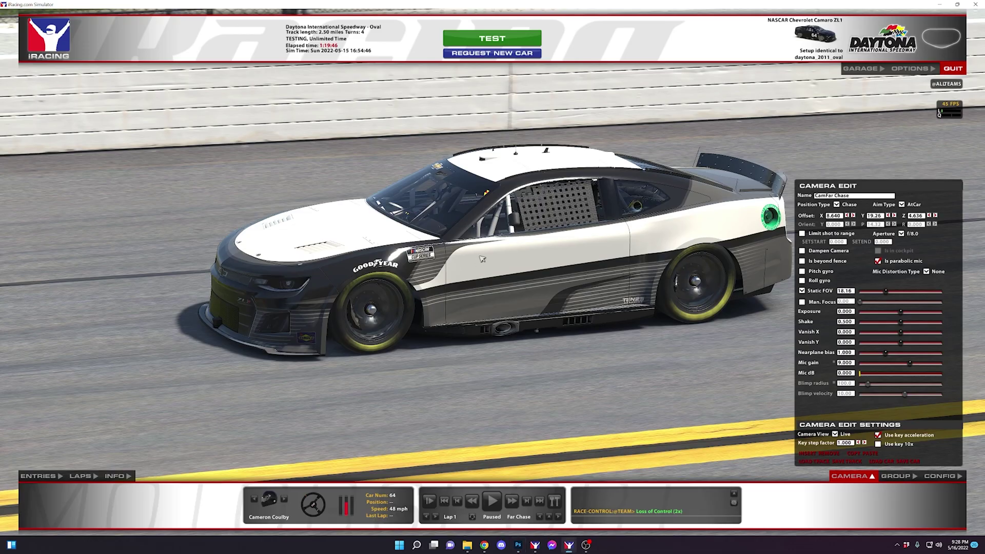
key(ctrl+r)
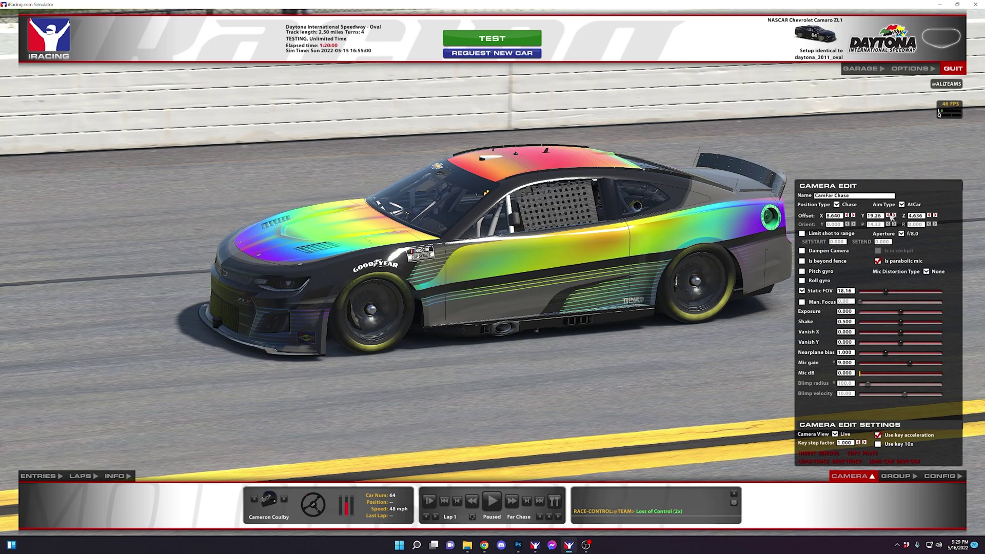
key(Up)
key(Right)
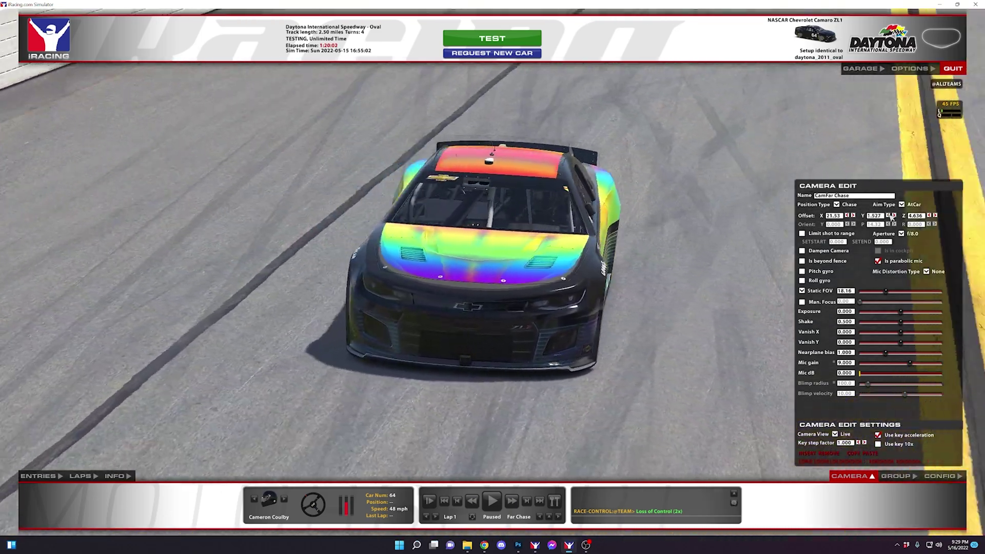
key(Left)
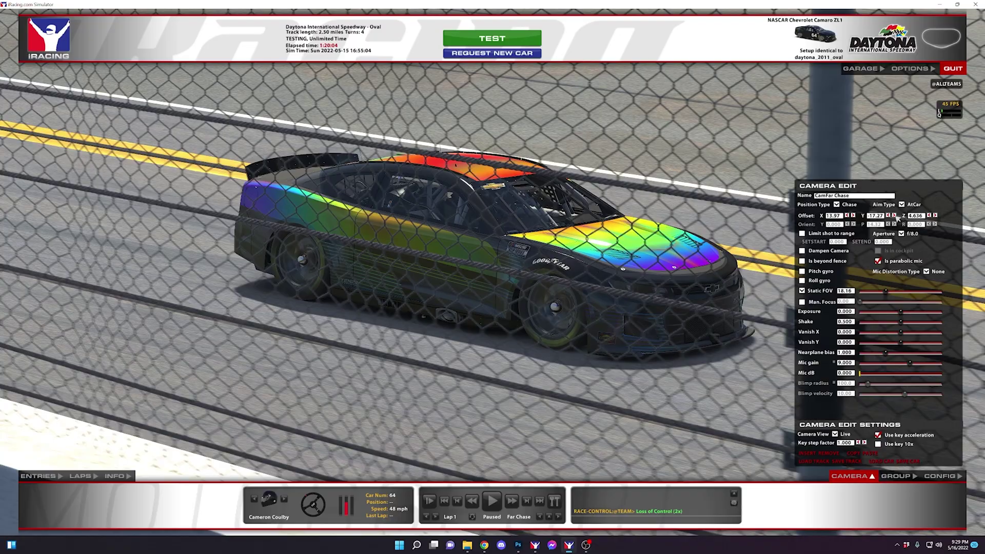
key(Right)
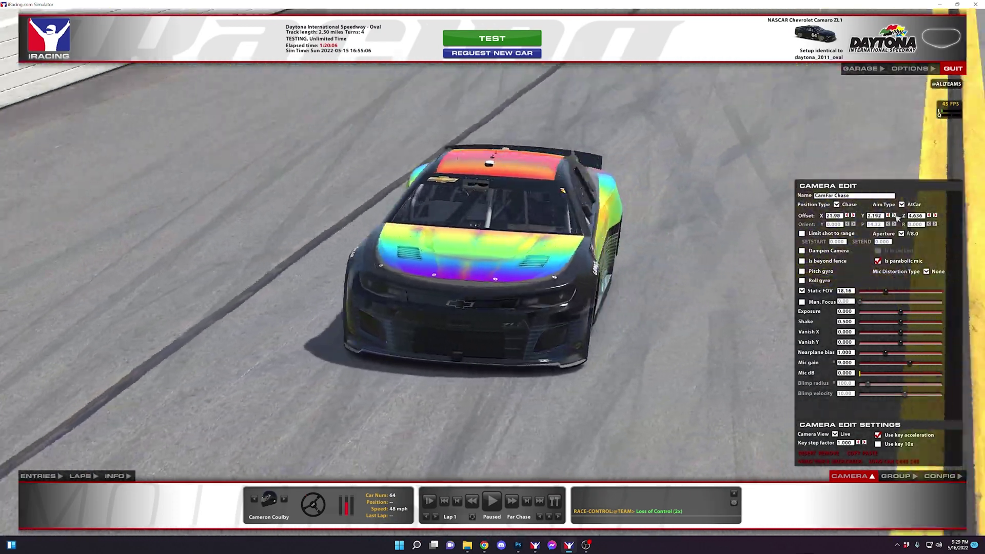
key(Left)
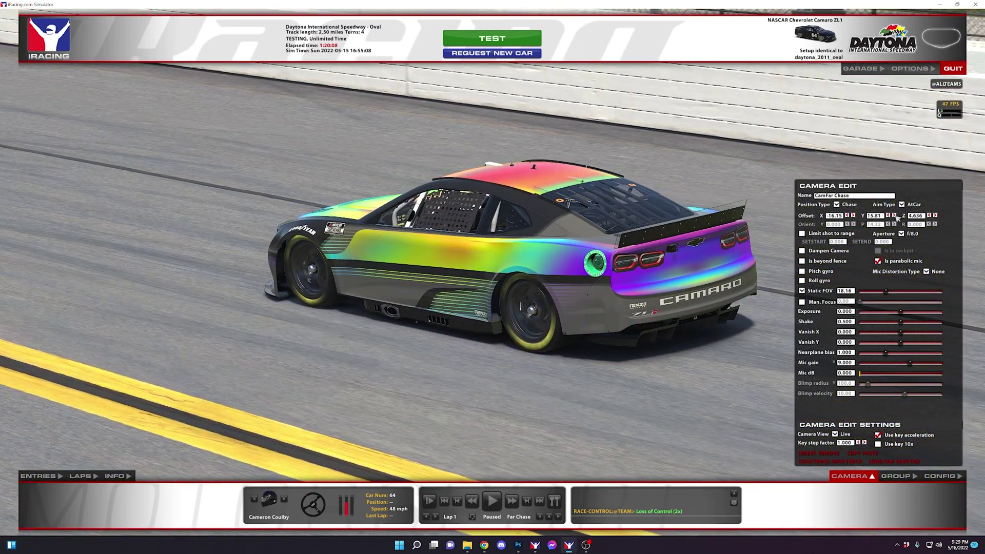
key(Left)
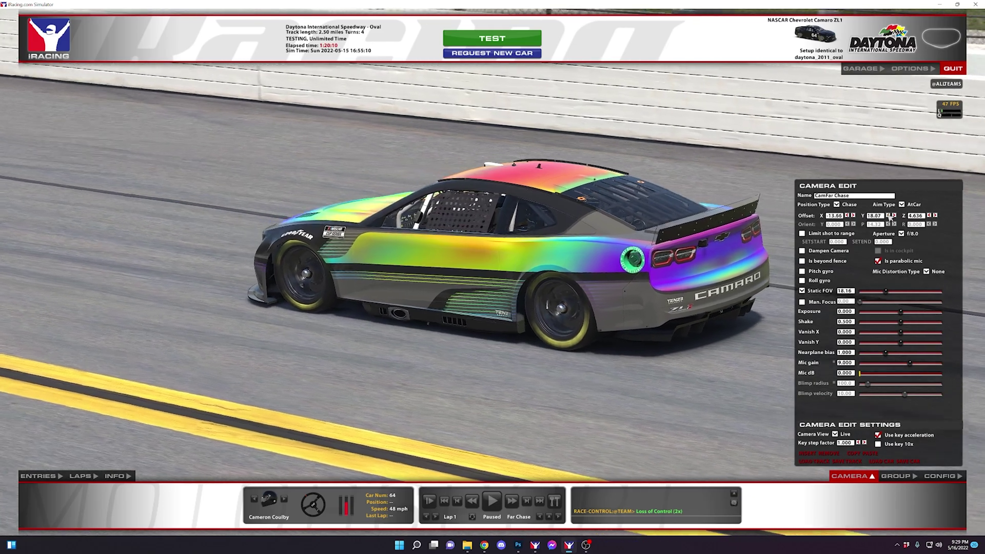
key(Left)
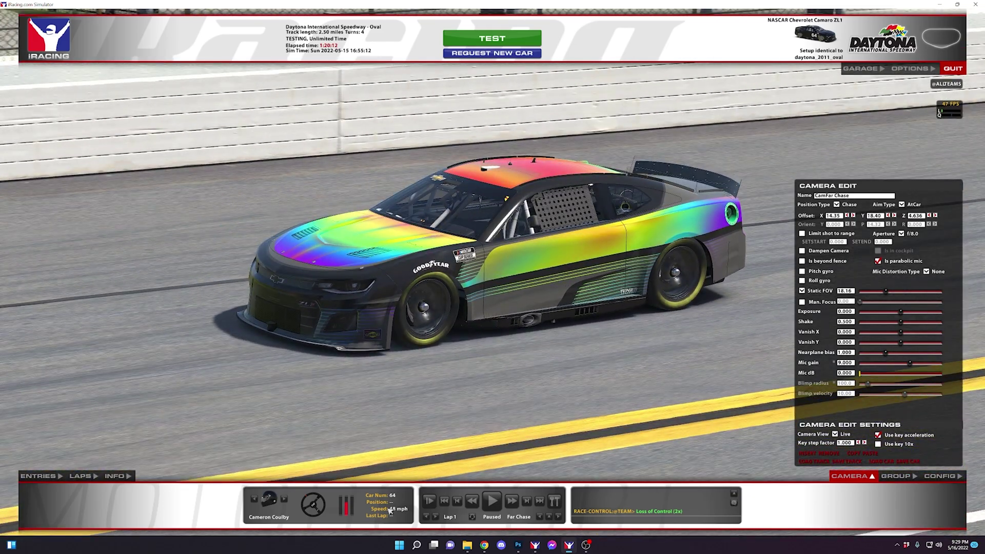
click(517, 545)
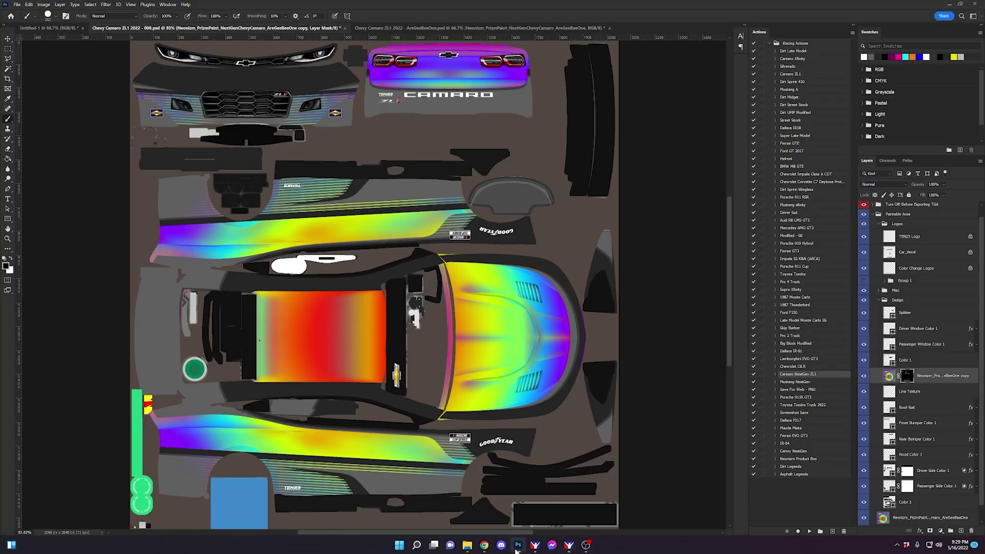
Expand Custom Spec Map with its Red Channel Metallic and Green Channel Roughness groups, then show AreGeeBeeOne
scroll(898, 304, up, 1)
click(872, 206)
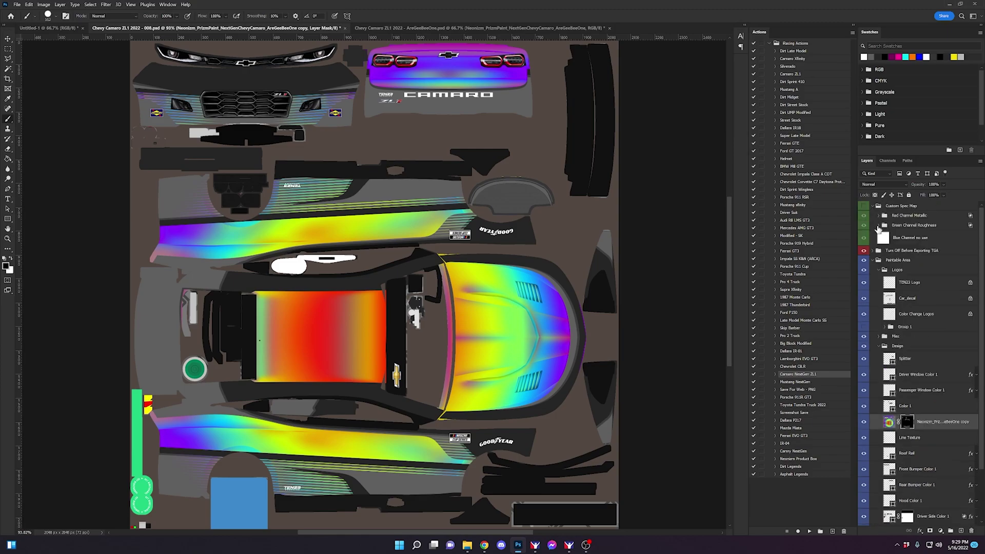
click(879, 216)
click(879, 256)
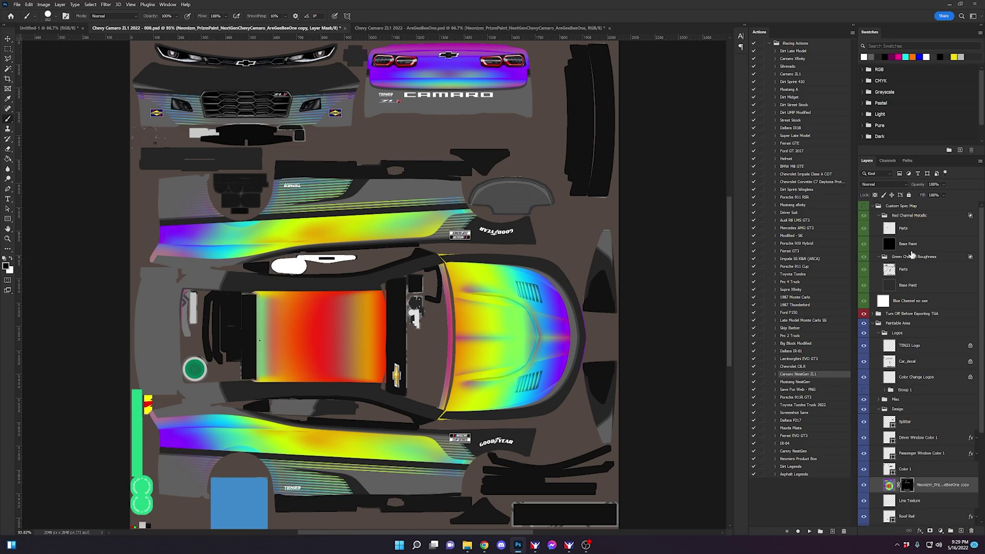
click(422, 29)
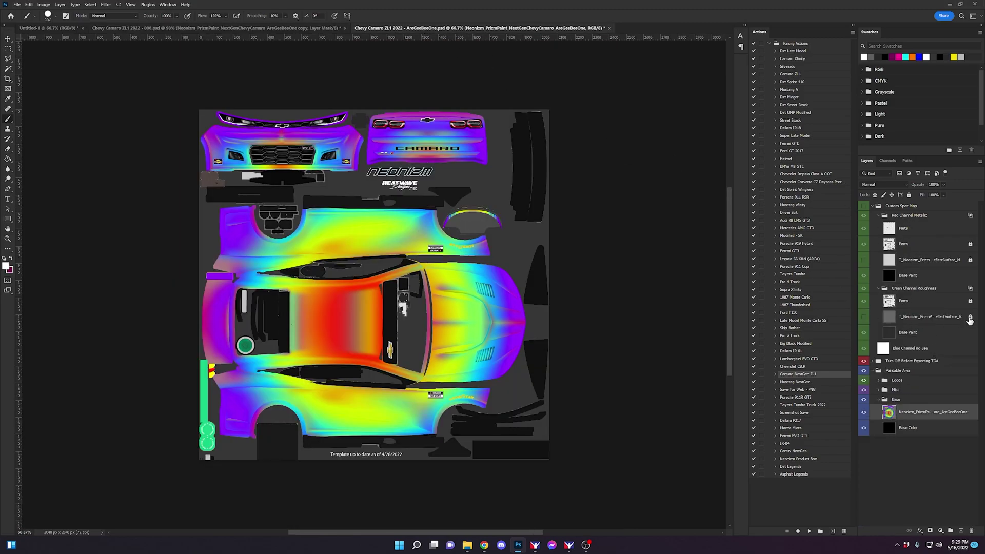
Make both T_Neonizm spec texture layers visible and unlock them
click(864, 317)
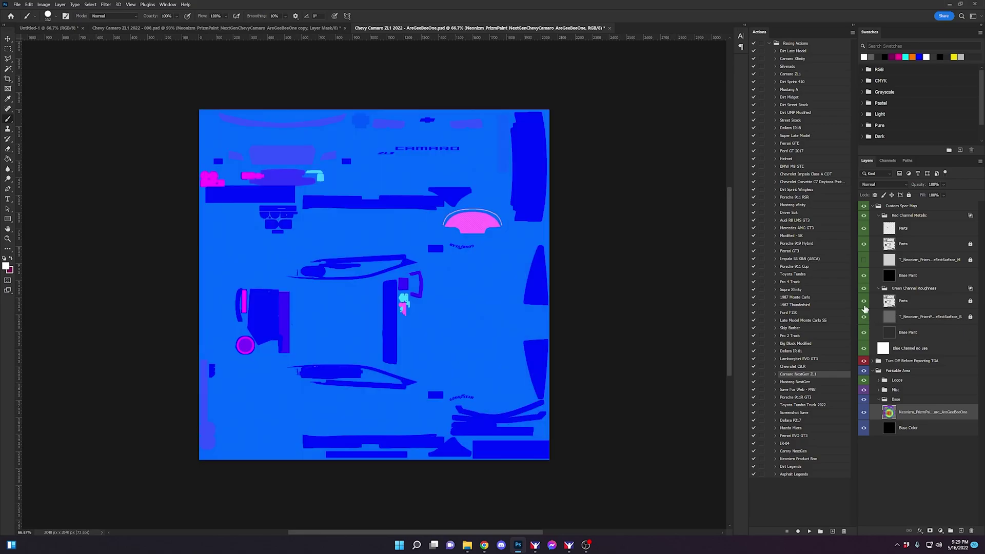
click(862, 260)
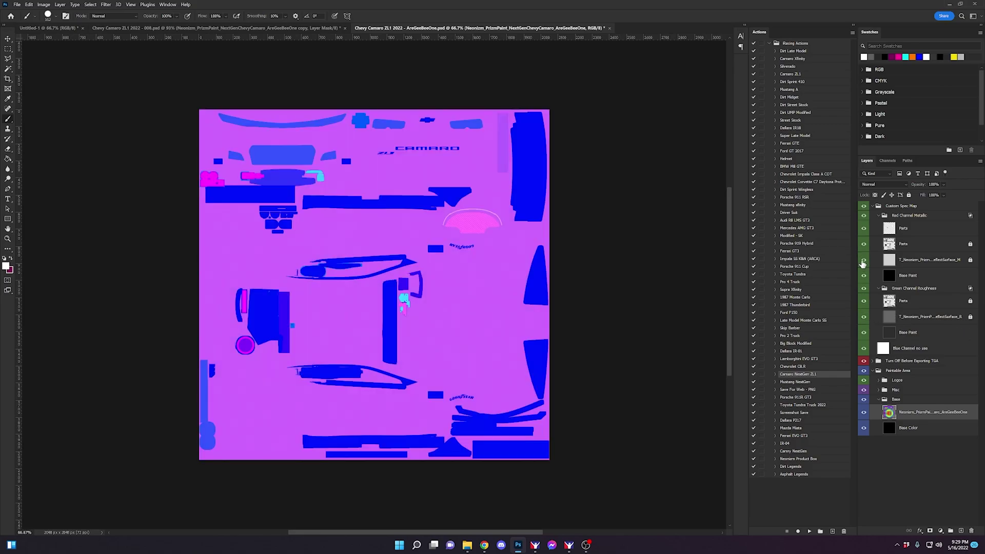
click(970, 260)
click(970, 317)
Duplicate both selected Neonizm spec layers into the Camaro 008 document
click(927, 322)
ctrl+click(927, 261)
right_click(926, 262)
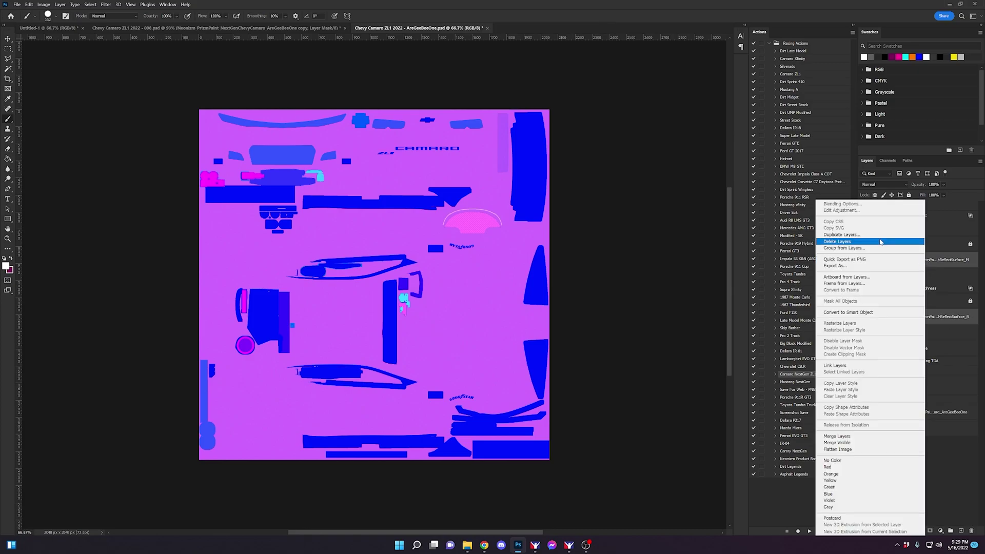
click(957, 318)
click(927, 327)
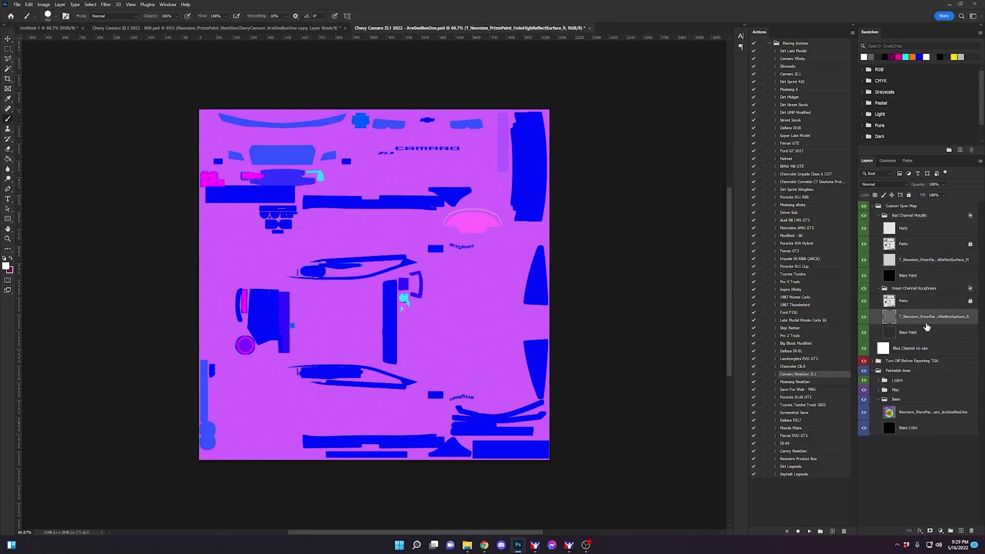
ctrl+click(928, 264)
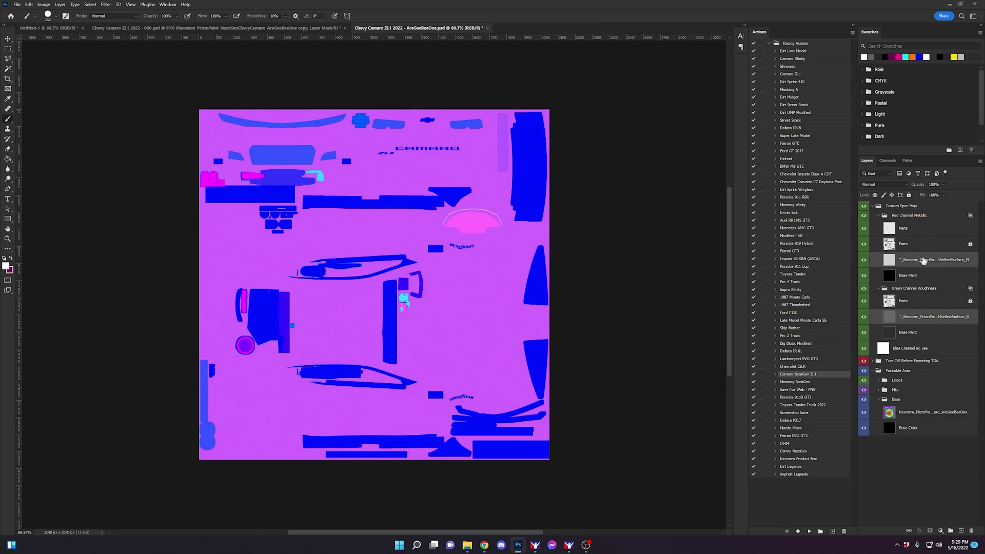
right_click(924, 260)
click(845, 236)
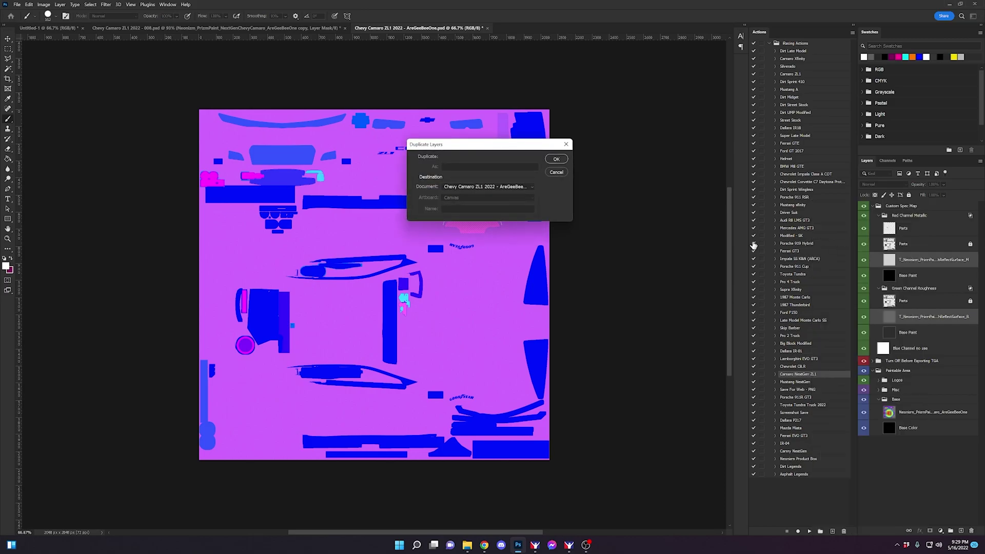
click(474, 194)
click(476, 202)
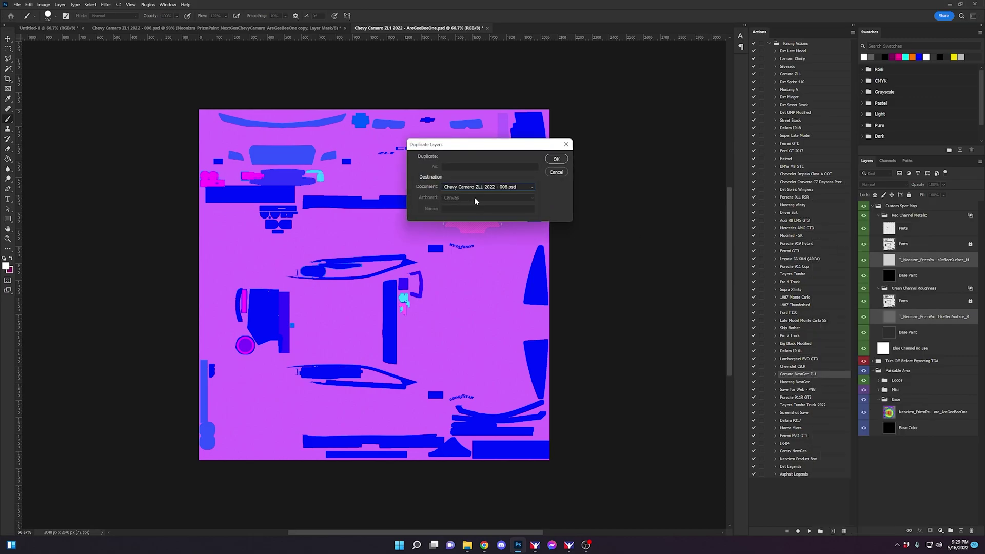
click(556, 159)
In the 008 file, place the Neonizm layers into Red Channel Metallic and Green Channel Roughness above Base Paint
click(155, 28)
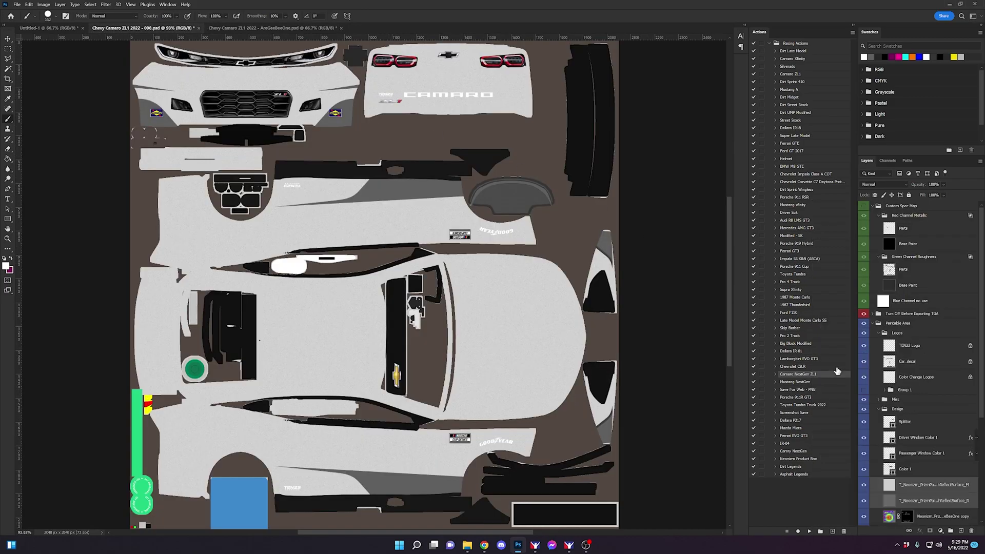
mouse_move(921, 490)
mouse_down()
mouse_move(921, 236)
mouse_move(924, 314)
mouse_up()
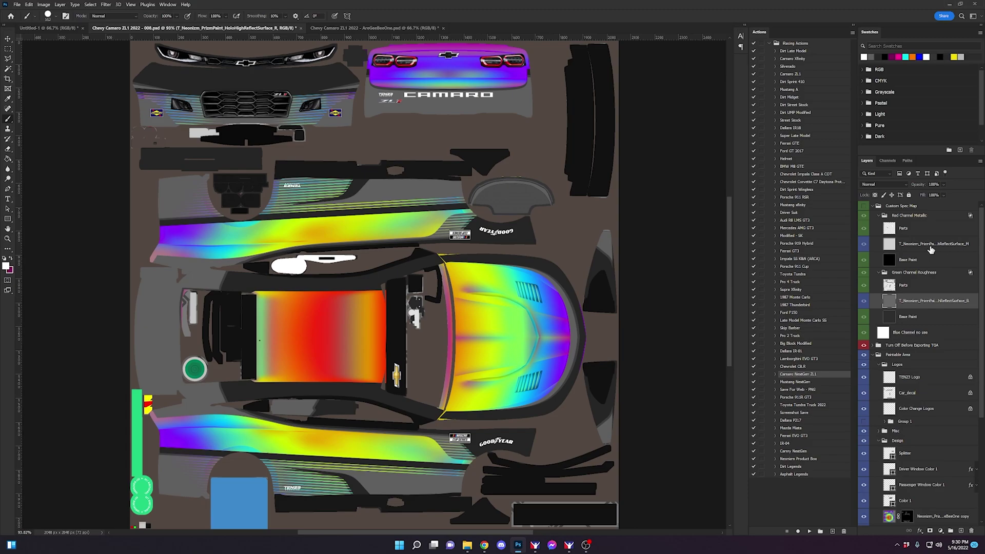
double_click(934, 303)
key(Right)
key(Return)
click(967, 246)
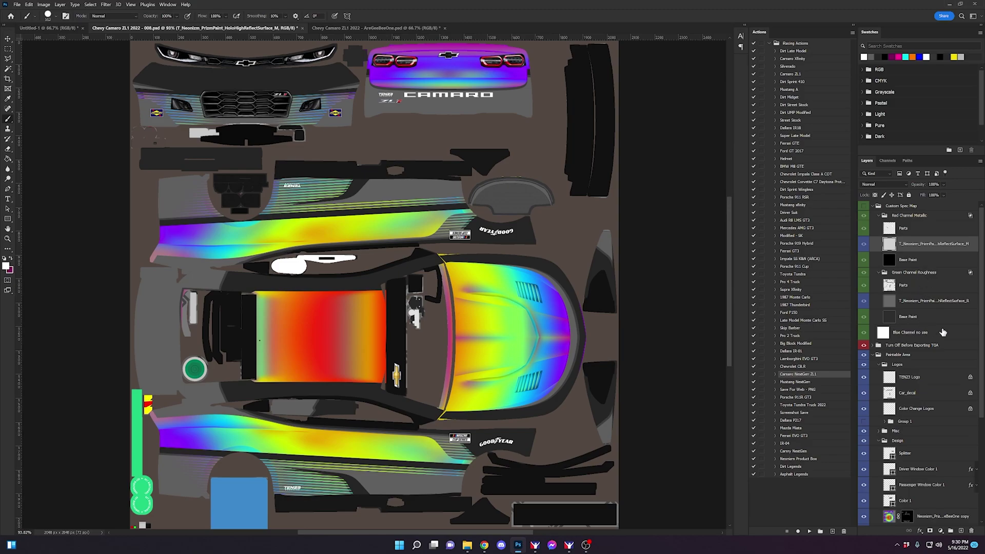
scroll(932, 415, down, 5)
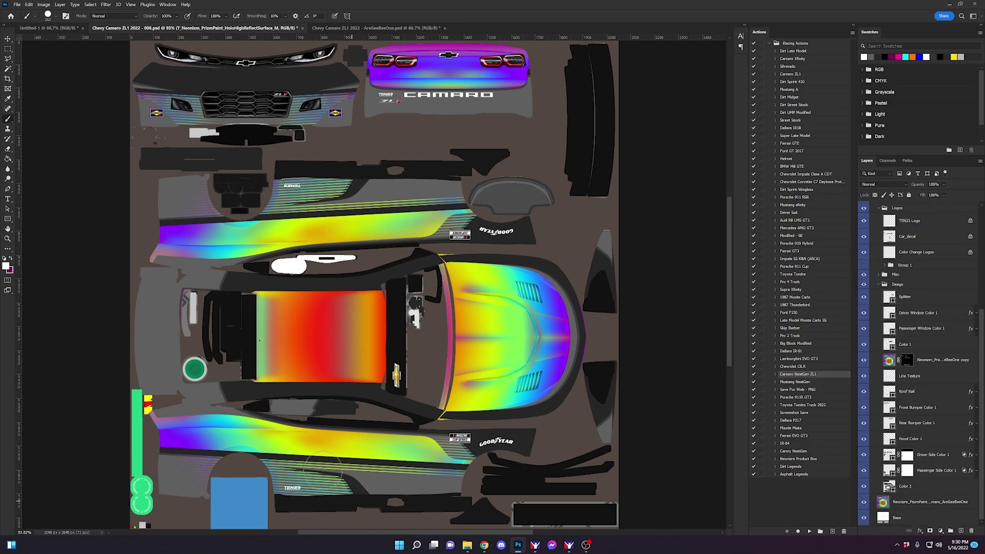
scroll(916, 291, up, 5)
scroll(928, 392, down, 5)
Add a cyan Color Overlay layer style to the Neonizm prism paint layer
double_click(972, 507)
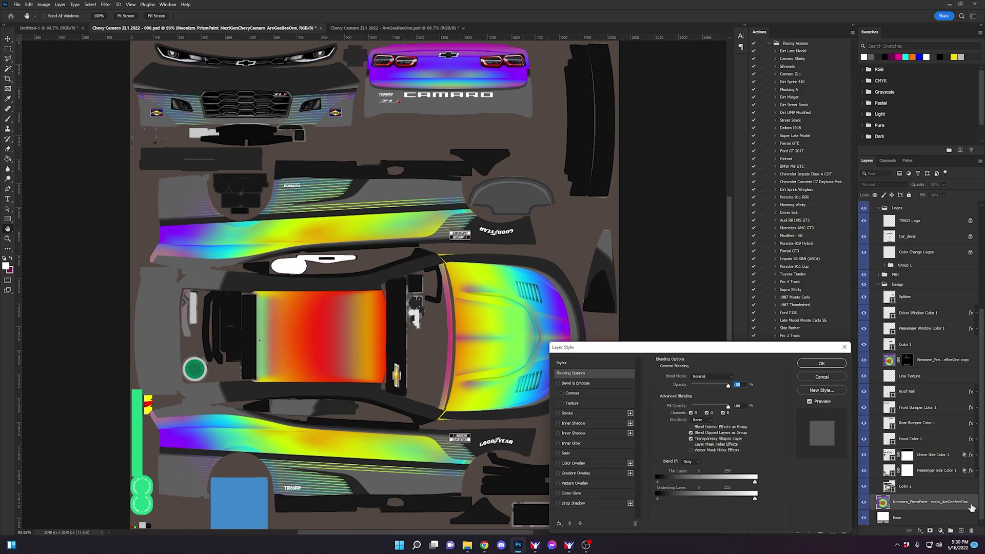
click(597, 463)
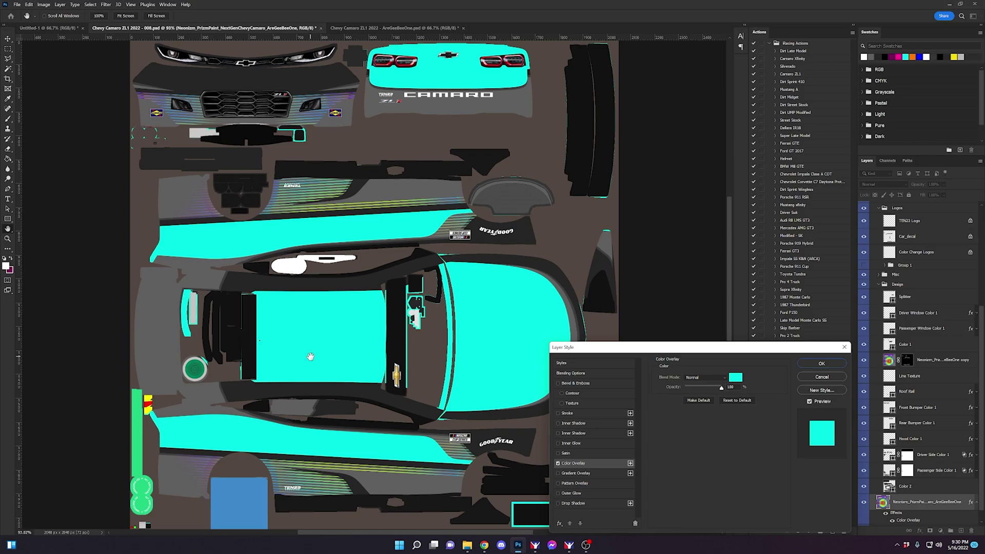
click(730, 379)
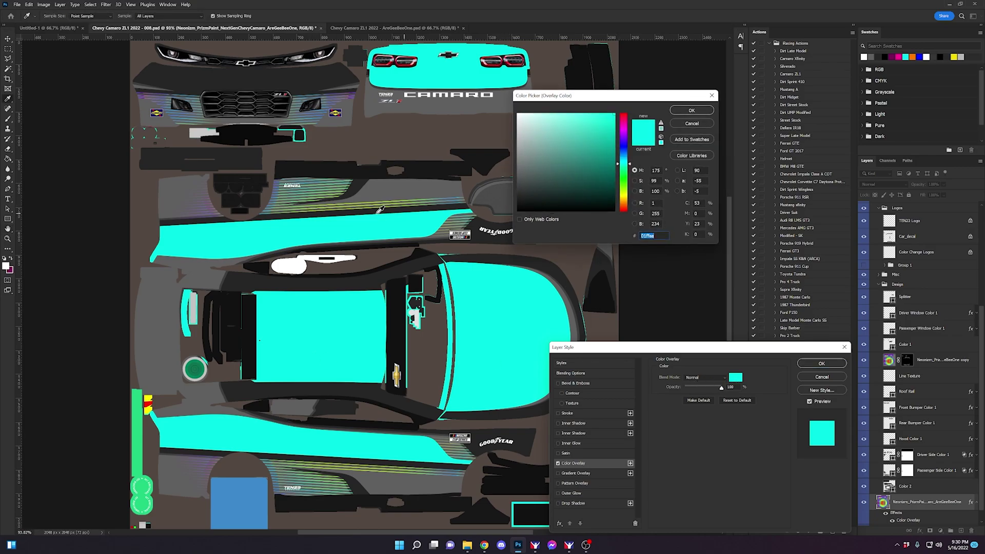
click(713, 111)
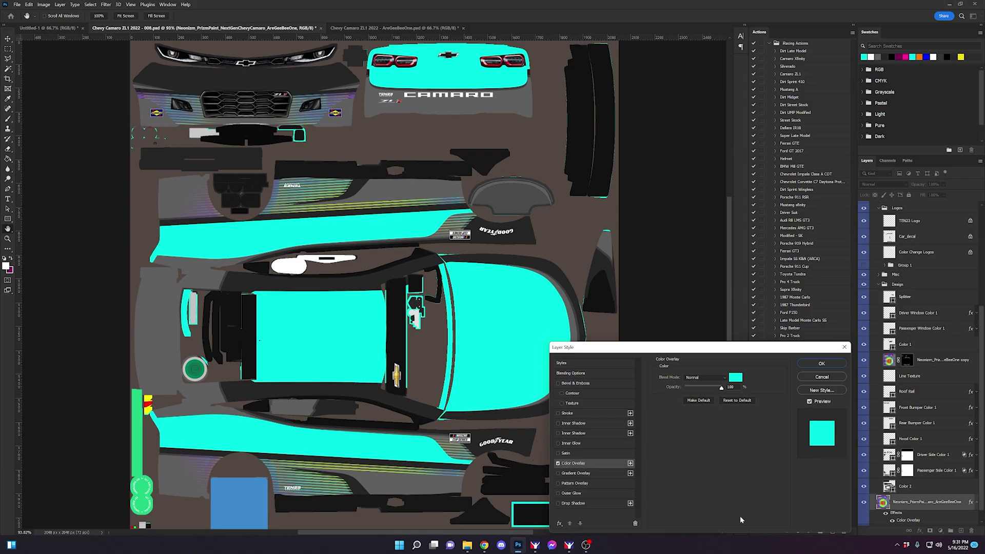
click(820, 363)
Copy the cyan overlay style from the prism layer and paste it onto the masked copy
right_click(918, 503)
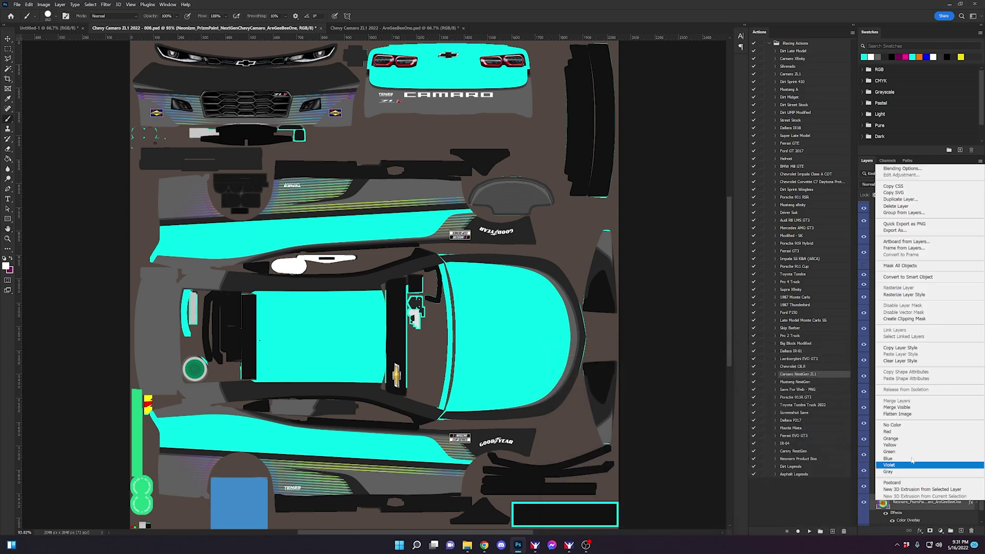
click(908, 349)
right_click(930, 368)
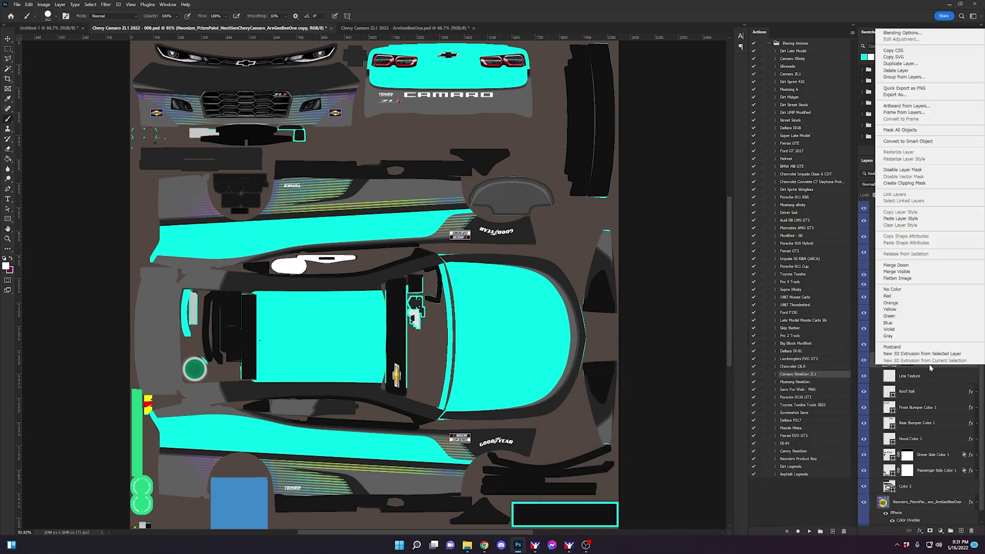
click(908, 219)
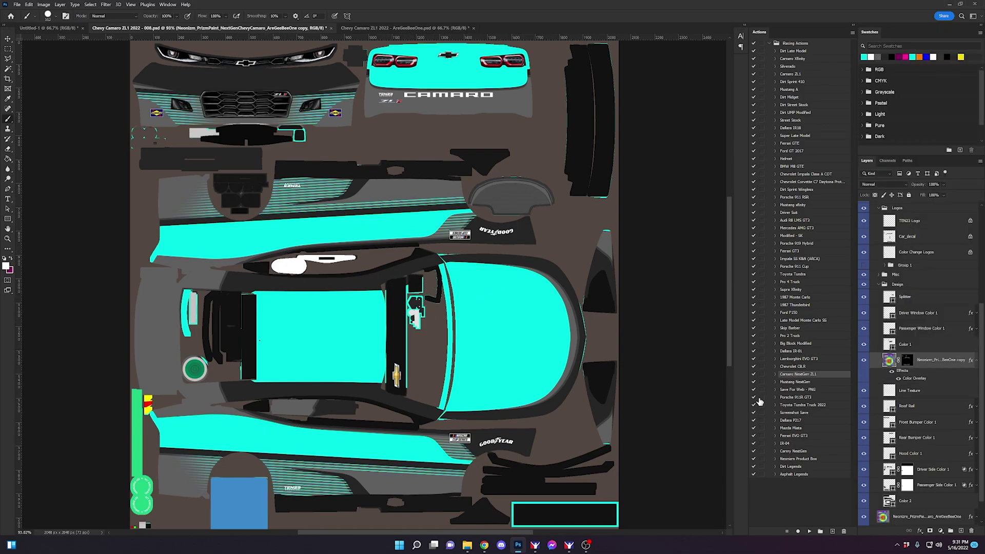
Load the masked copy's layer mask as a selection, grow it to similar areas, then deselect
drag(926, 378, 909, 365)
ctrl+click(908, 361)
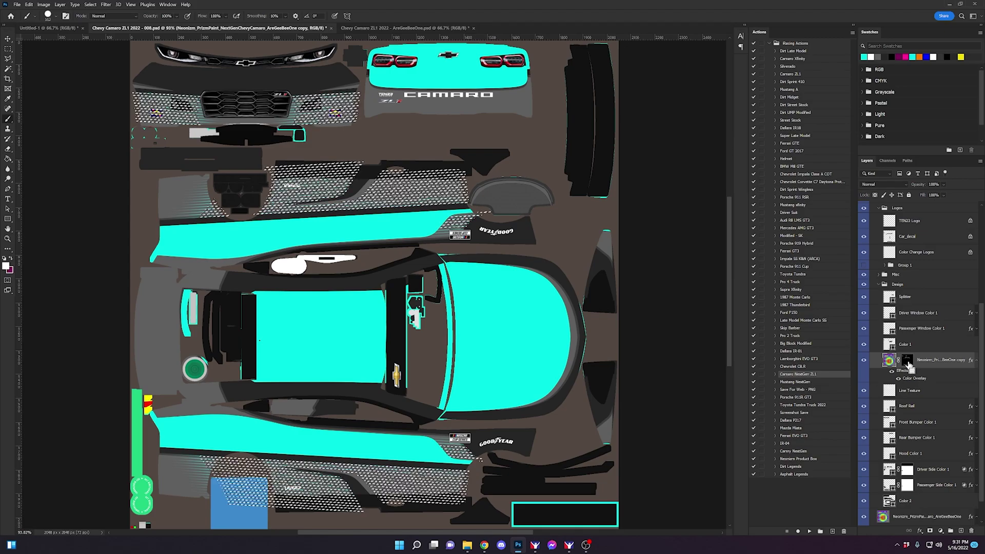
click(94, 5)
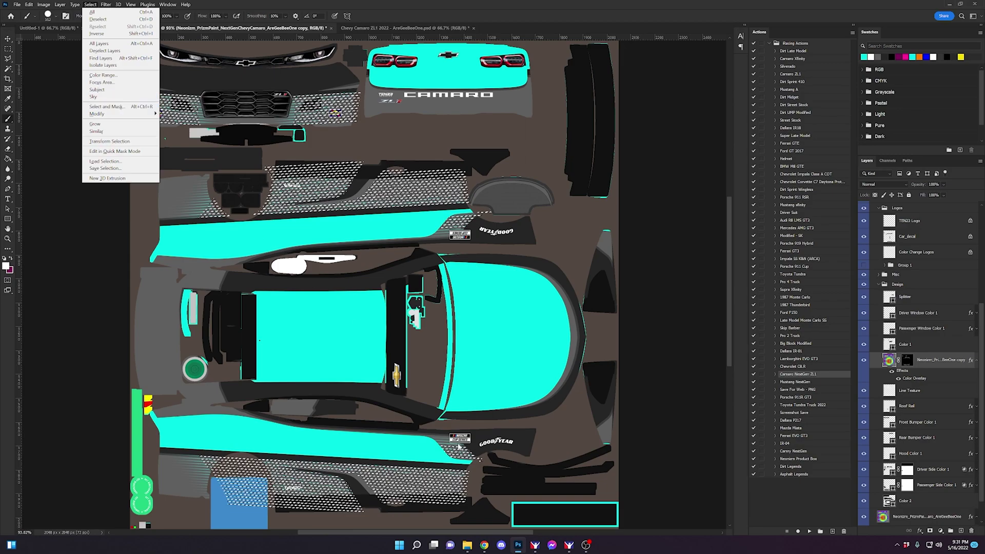
click(96, 131)
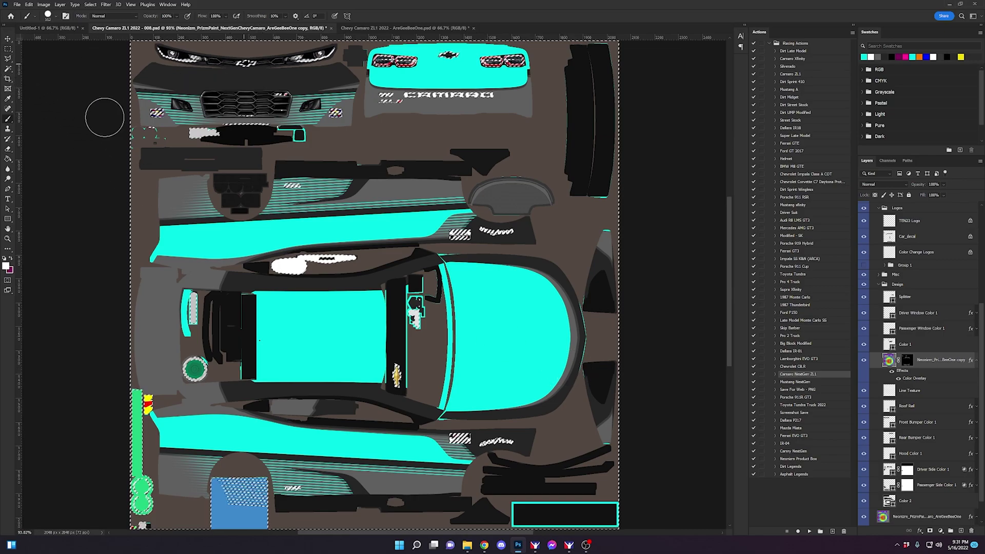
key(w)
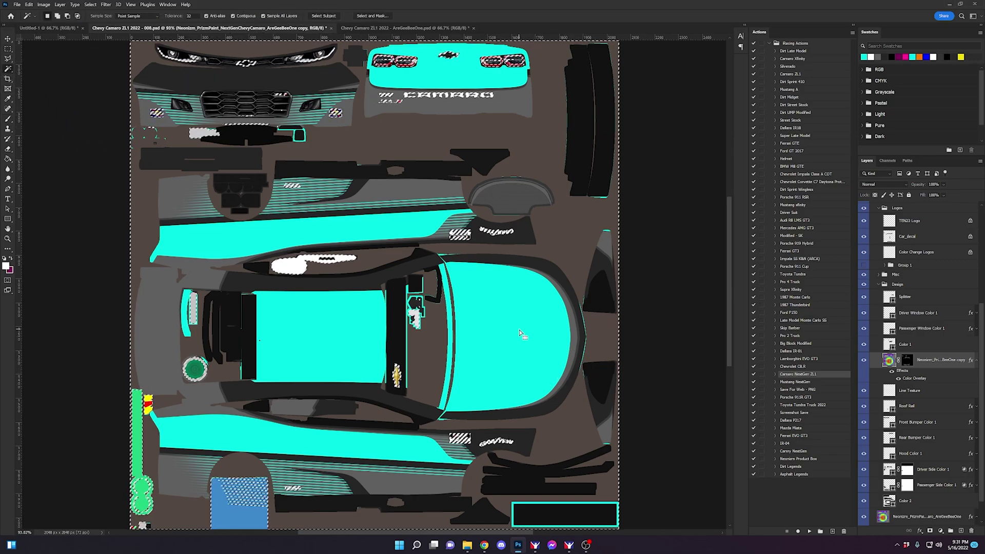
key(ctrl+d)
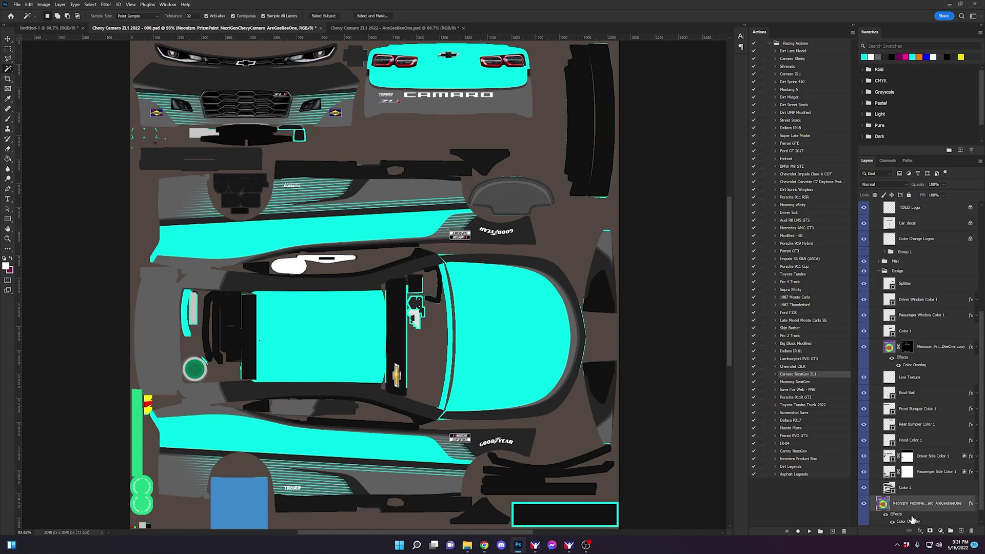
With the Magic Wand, select the cyan hood and similar areas, adding the grille and side panels
click(913, 519)
click(509, 321)
click(90, 4)
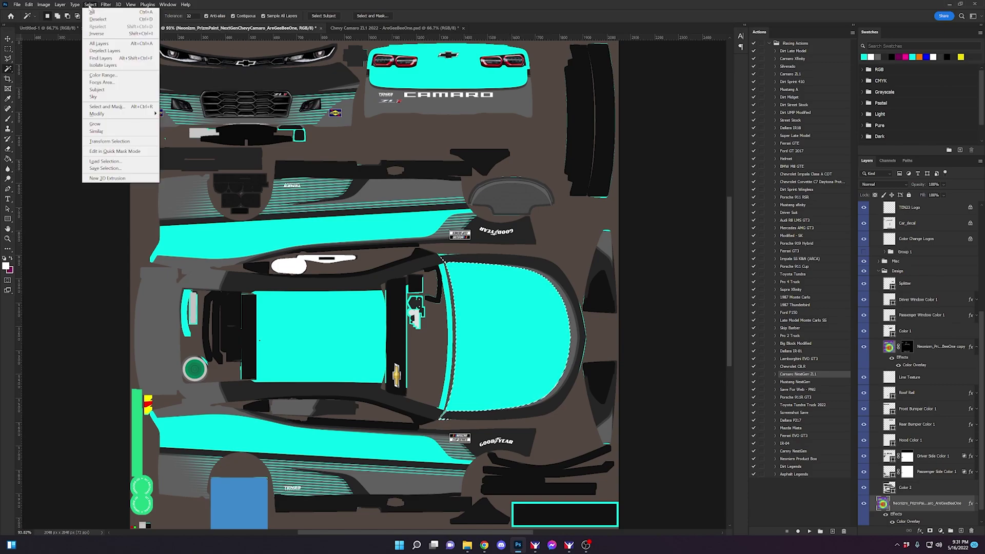
click(96, 131)
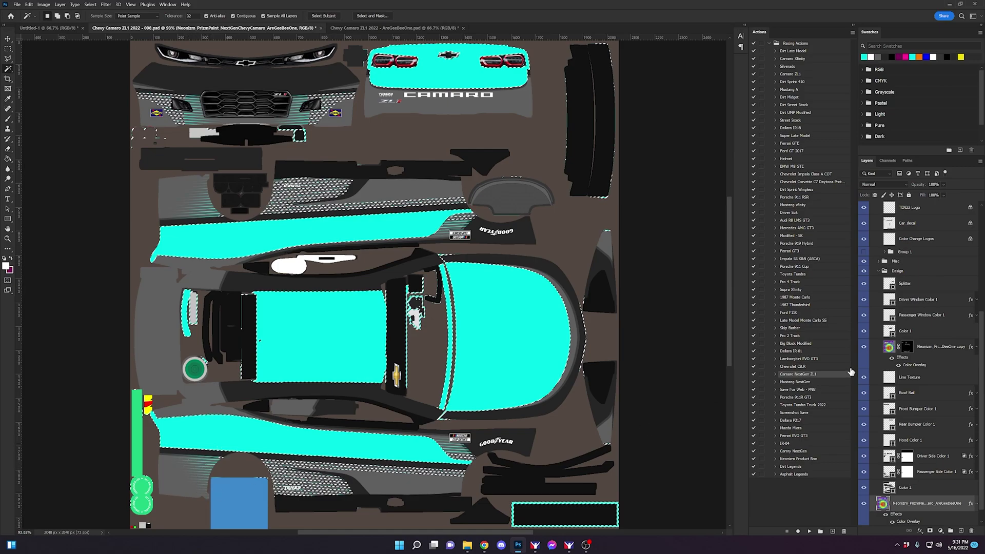
ctrl+shift+click(908, 352)
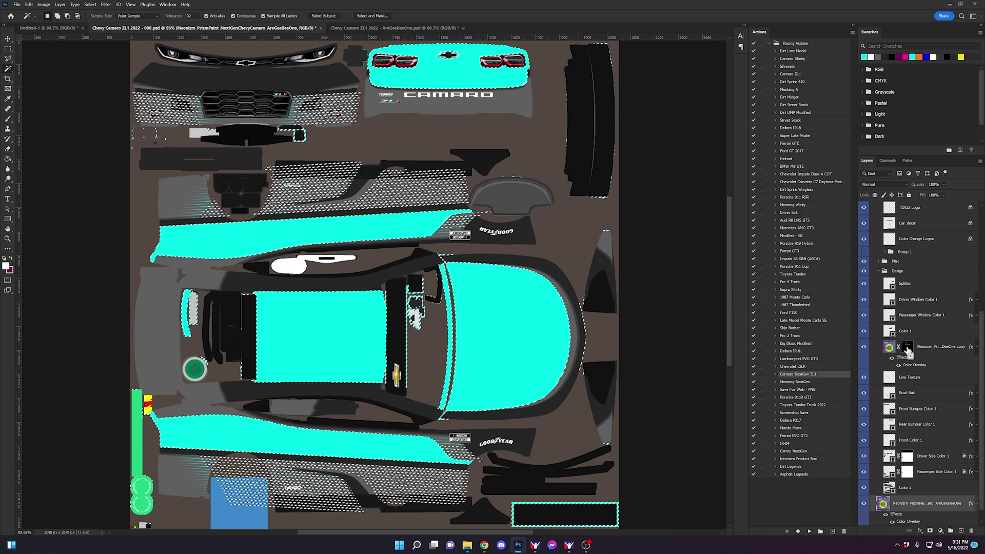
scroll(922, 403, up, 5)
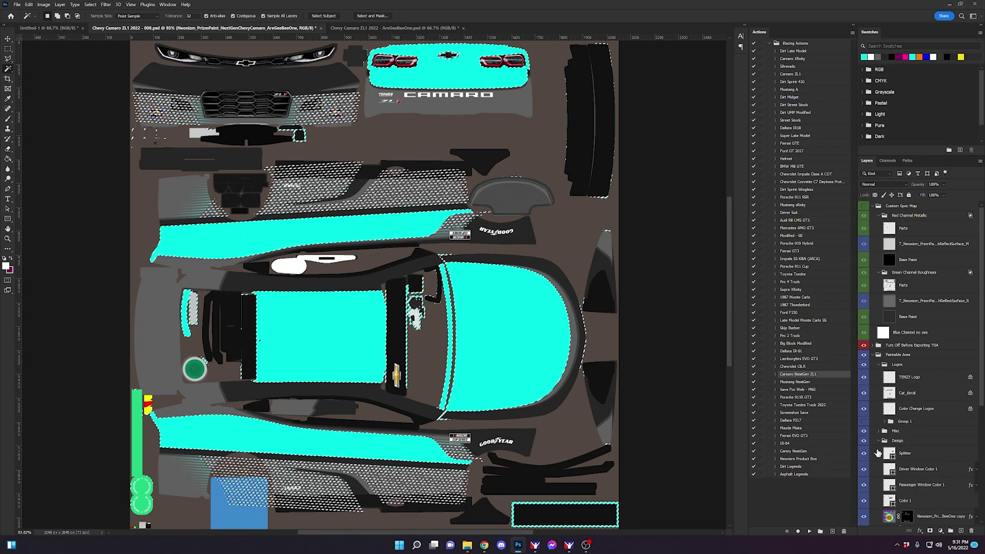
Mask both T_Neonizm holographic spec layers (roughness and metallic) to the painted-area selection
click(929, 301)
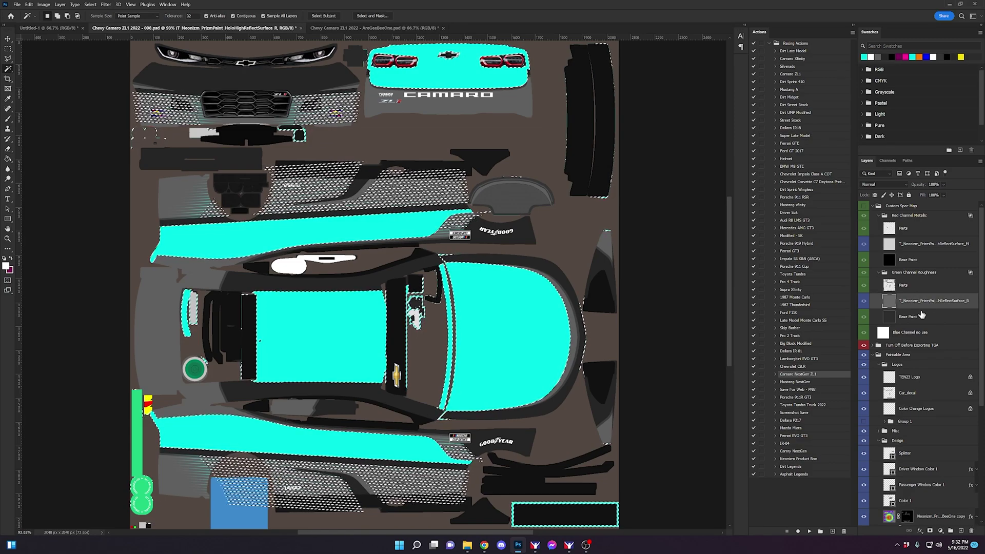
click(930, 531)
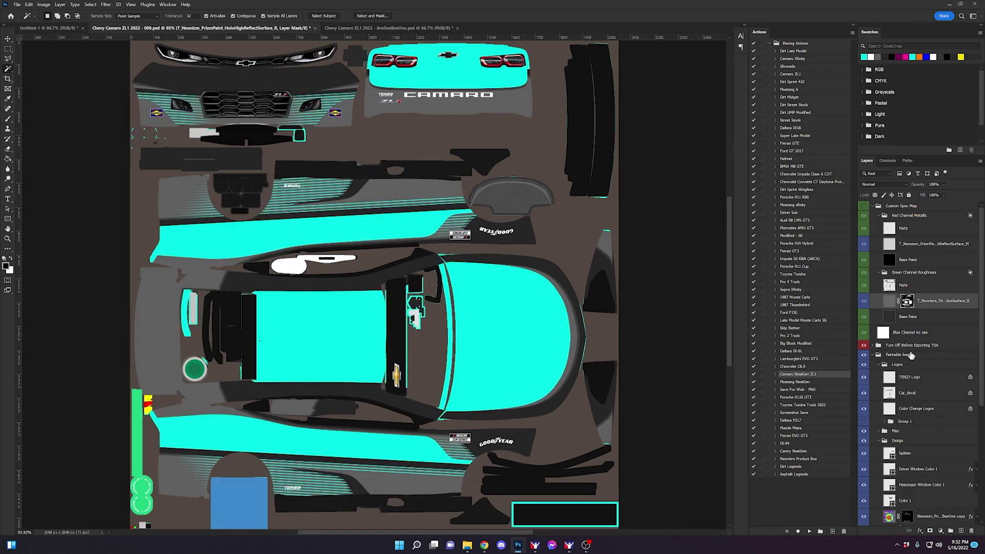
ctrl+click(907, 302)
click(931, 243)
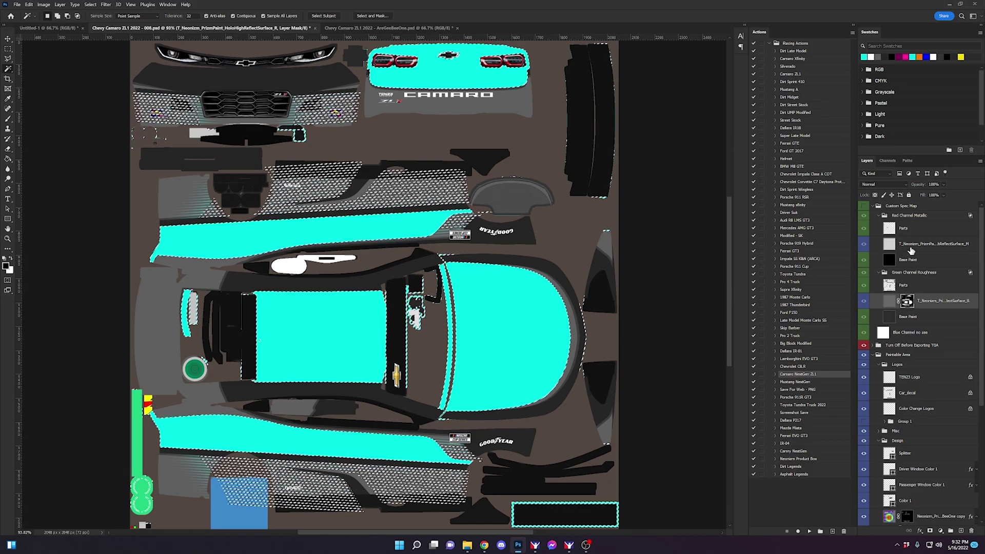
click(929, 531)
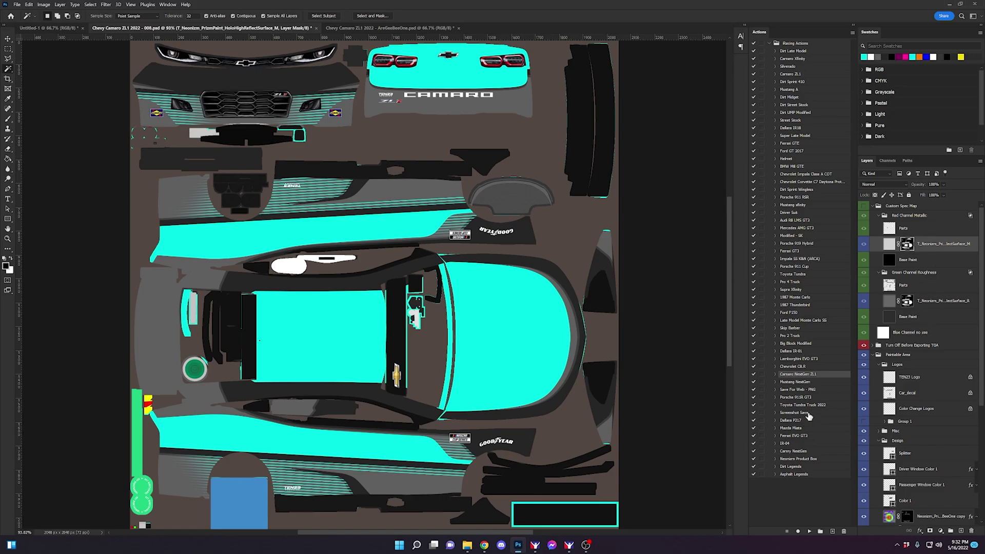
Run the Camaro NextGen ZL1 export action and reload the paint in iRacing with Ctrl+R
click(810, 531)
click(568, 545)
key(ctrl+r)
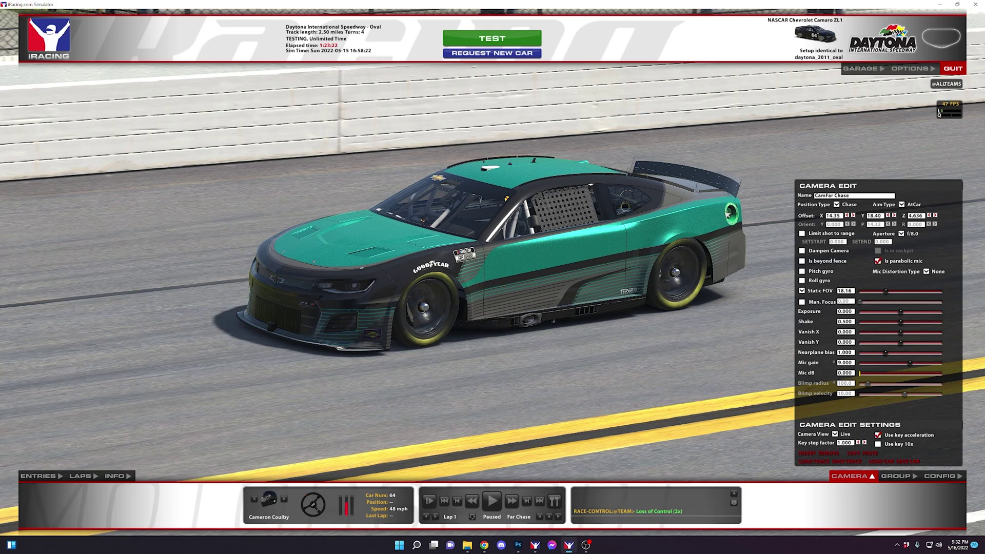
Hide the cyan Color Overlay on both Neonizm layers, then reload the paint in iRacing
click(518, 544)
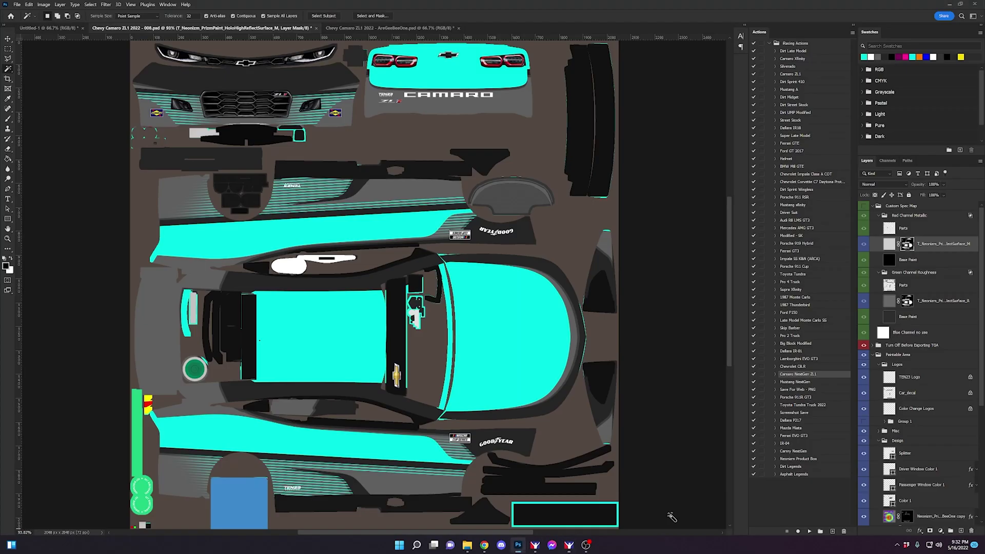
scroll(923, 400, down, 5)
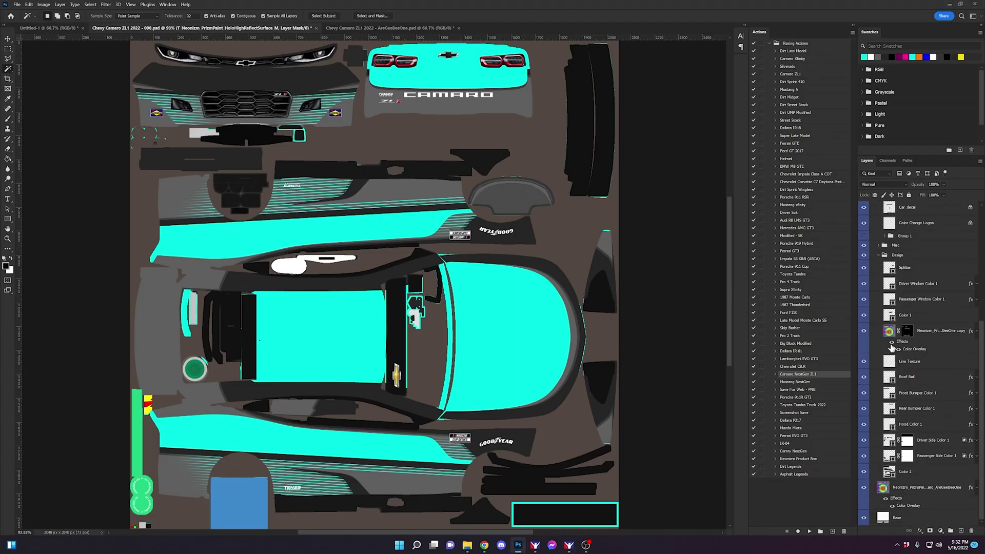
click(891, 342)
click(885, 498)
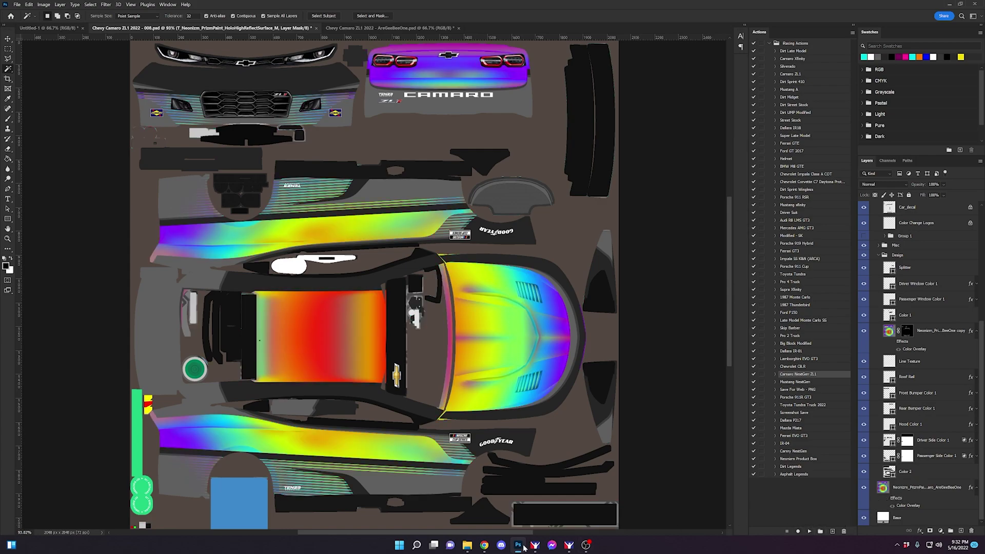
click(568, 546)
key(ctrl+r)
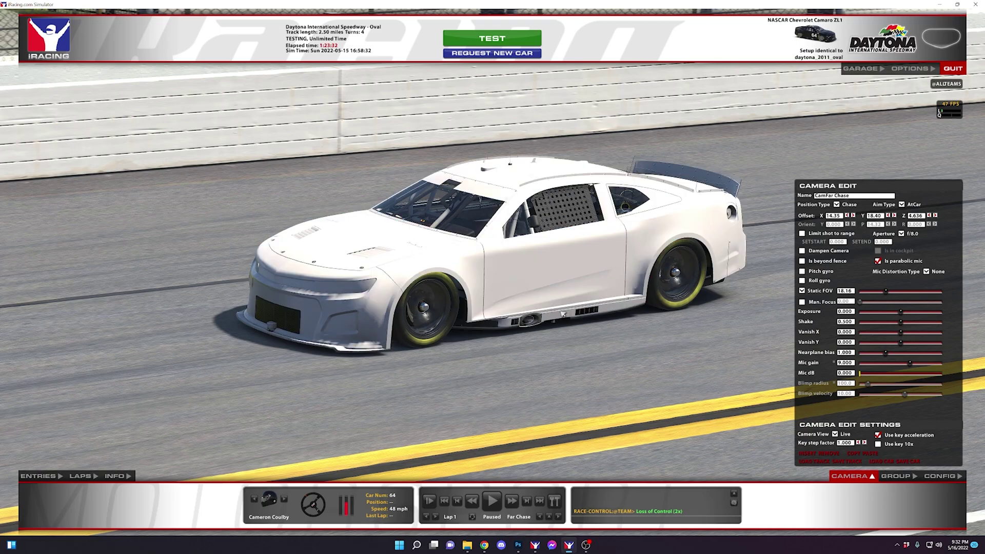
Raise the chase camera and orbit it from side and rear-quarter to front-quarter views
click(936, 216)
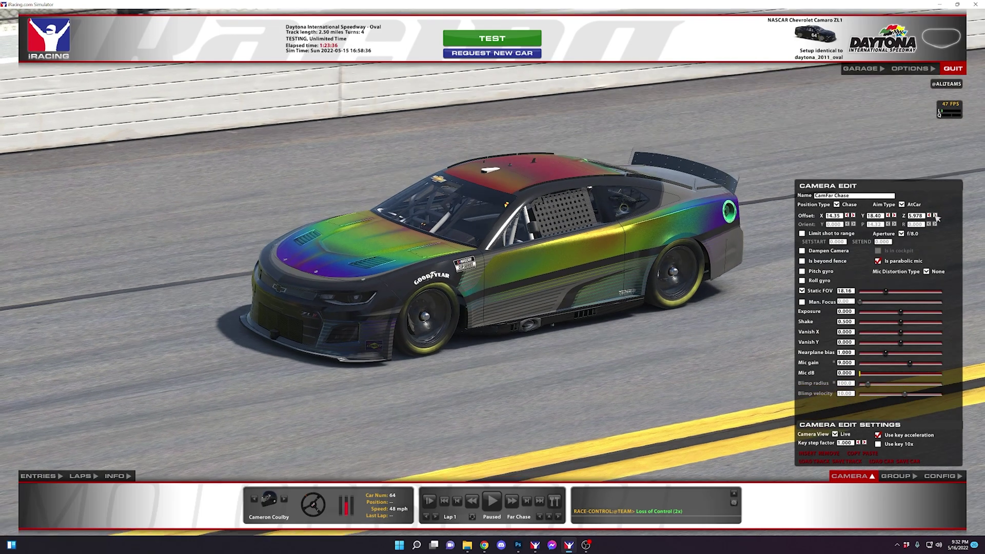
click(935, 216)
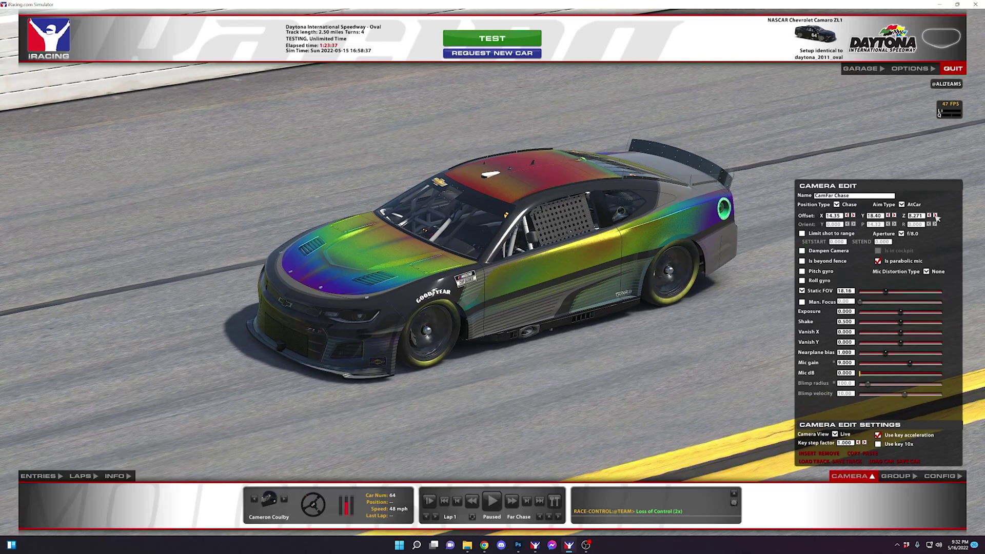
click(894, 215)
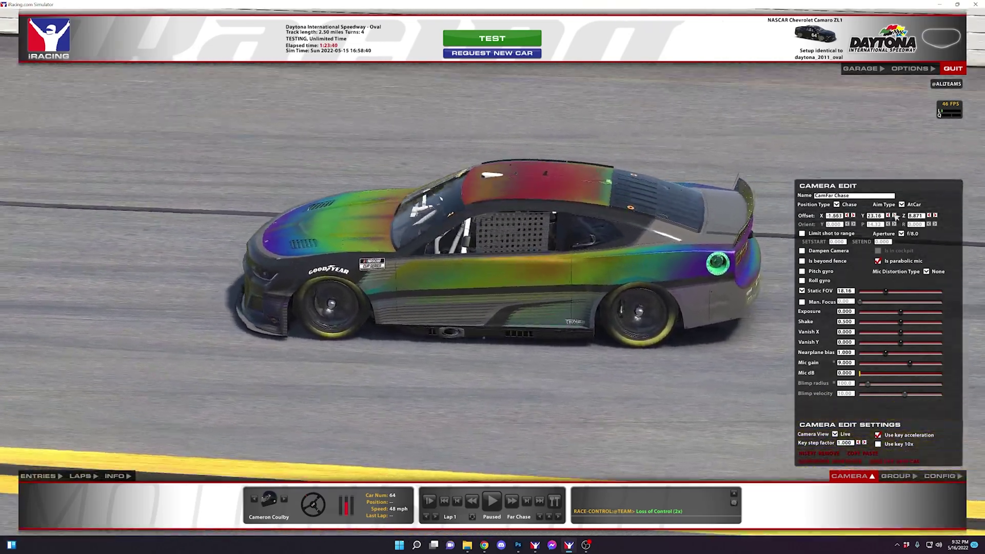
click(894, 215)
click(890, 216)
click(889, 216)
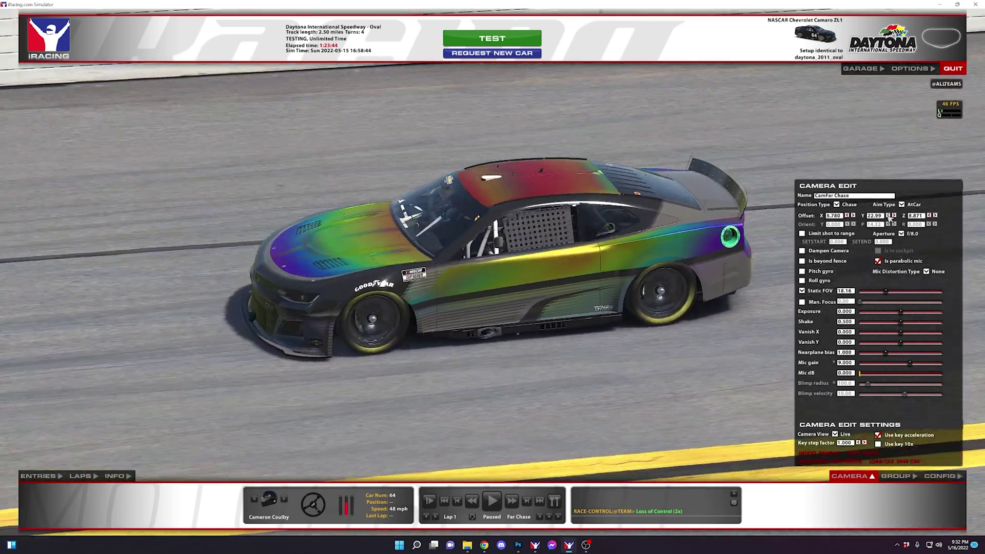
click(887, 216)
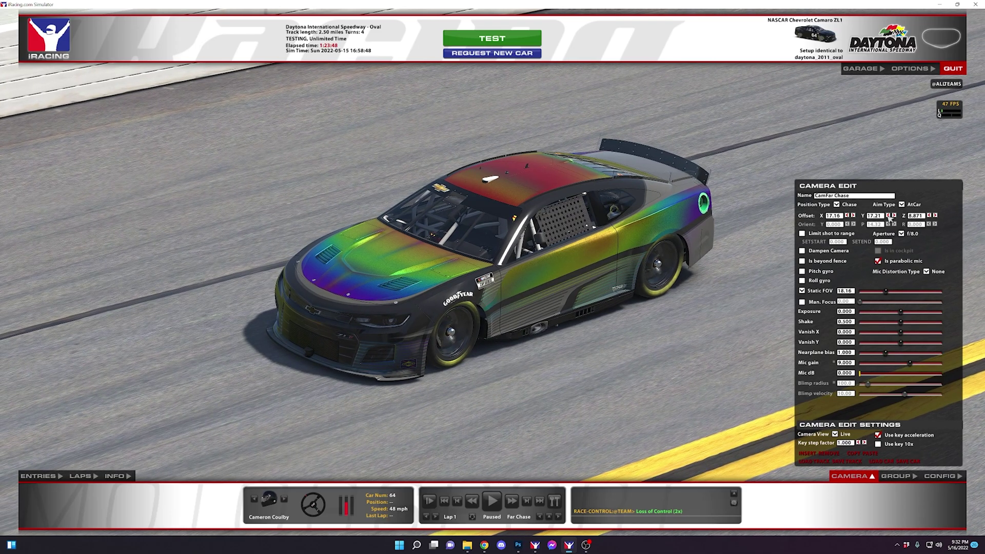
Delete the rainbow Neonizm layer and its Neonizm copy from the template
click(518, 546)
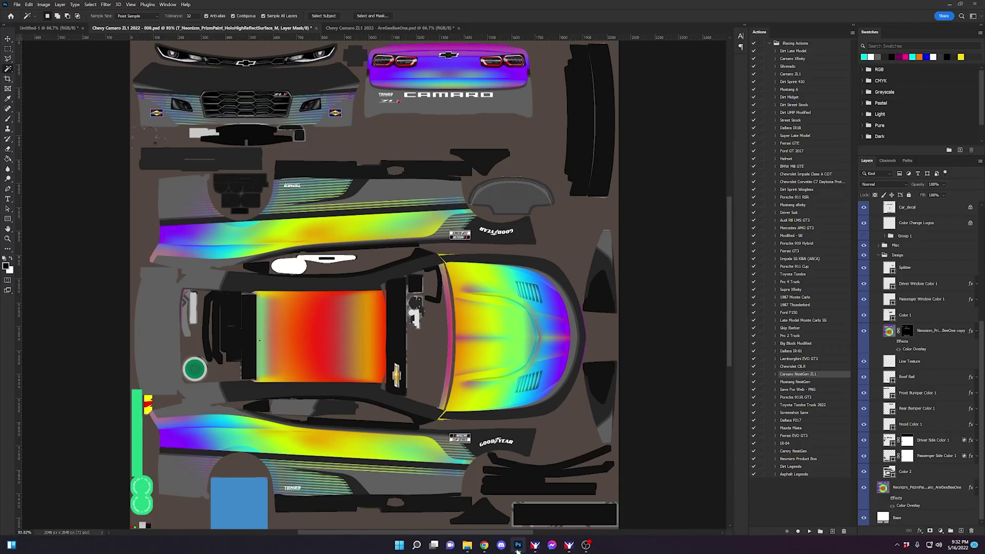
click(918, 490)
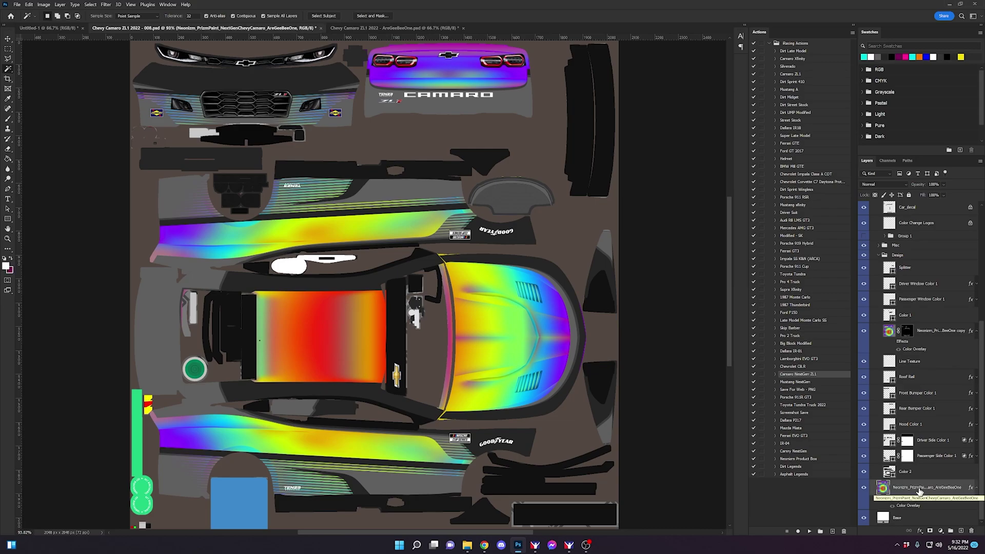
key(Delete)
scroll(916, 508, up, 5)
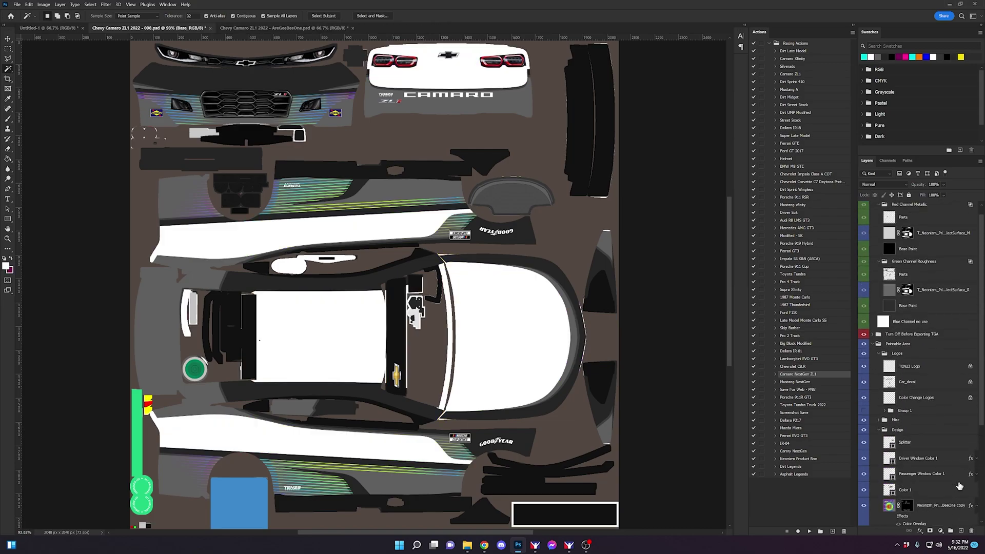
click(910, 519)
key(Delete)
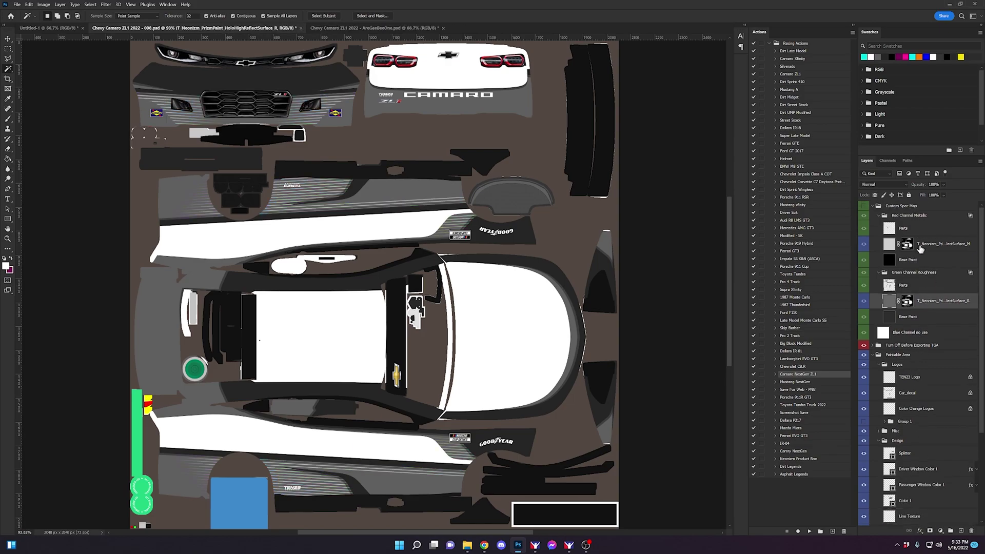
Delete both T_Neonizm holographic spec layers and select the Base layer
ctrl+click(920, 248)
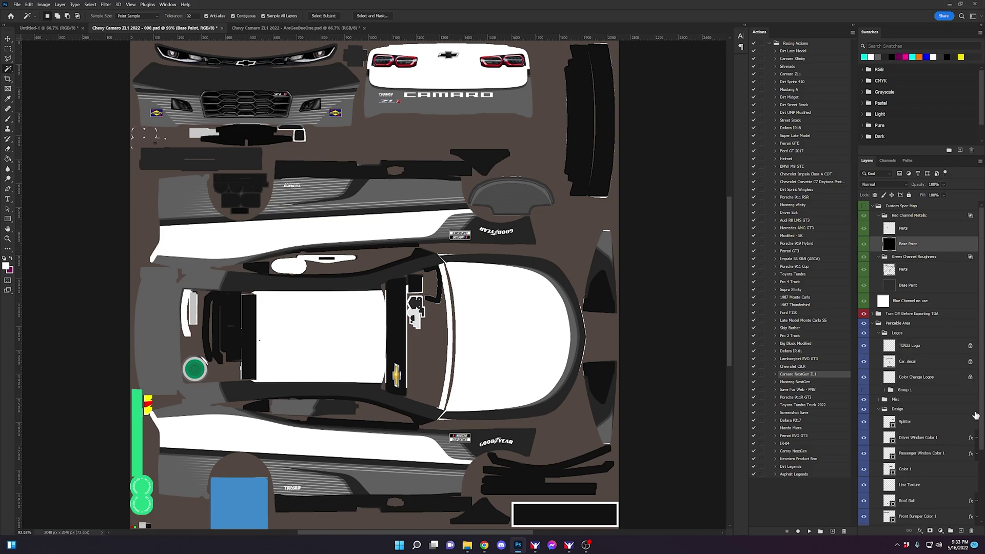
key(Delete)
scroll(934, 451, down, 3)
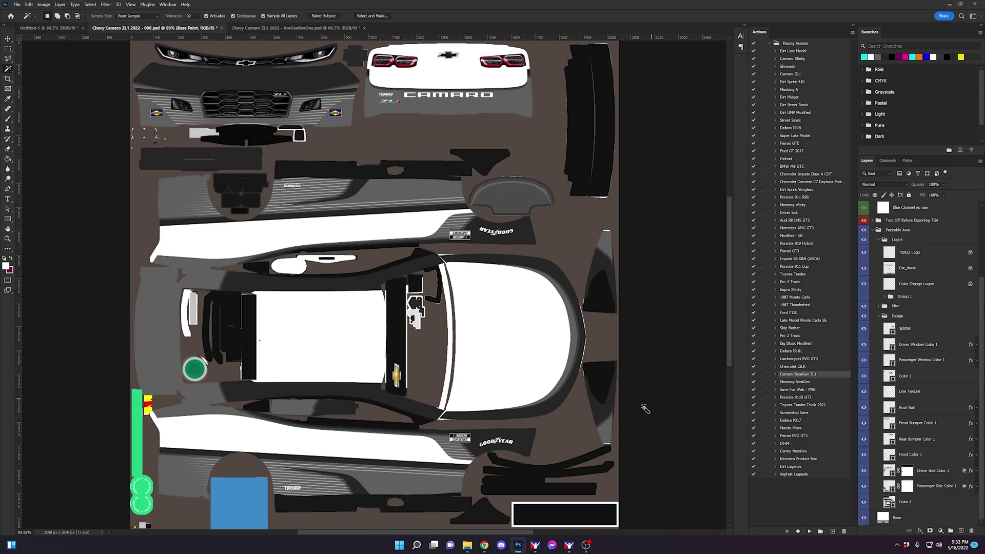
click(914, 516)
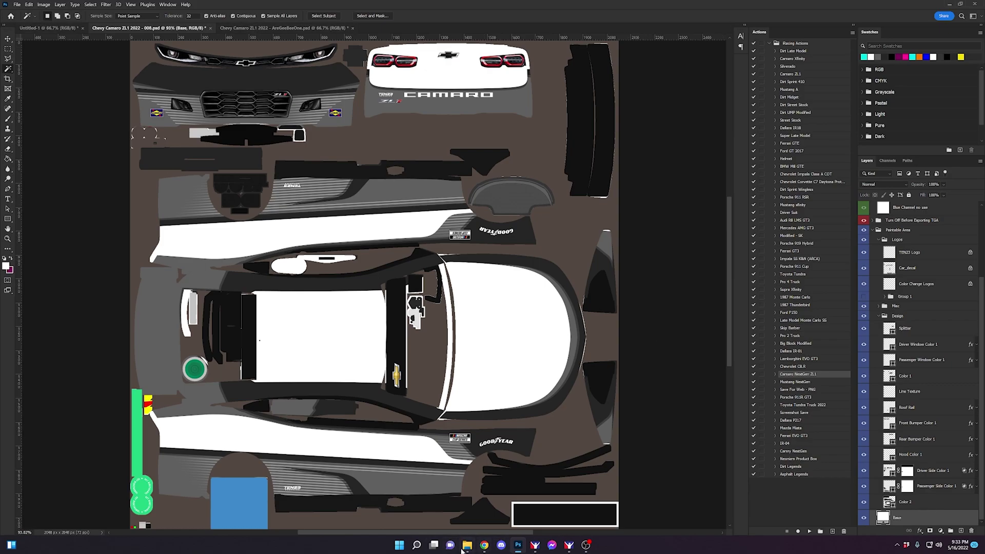
Open the Heatwave Designz Carbon Fiber Pattern PSD and select its Carbon Fiber Base and Roughness Channel layers
click(467, 550)
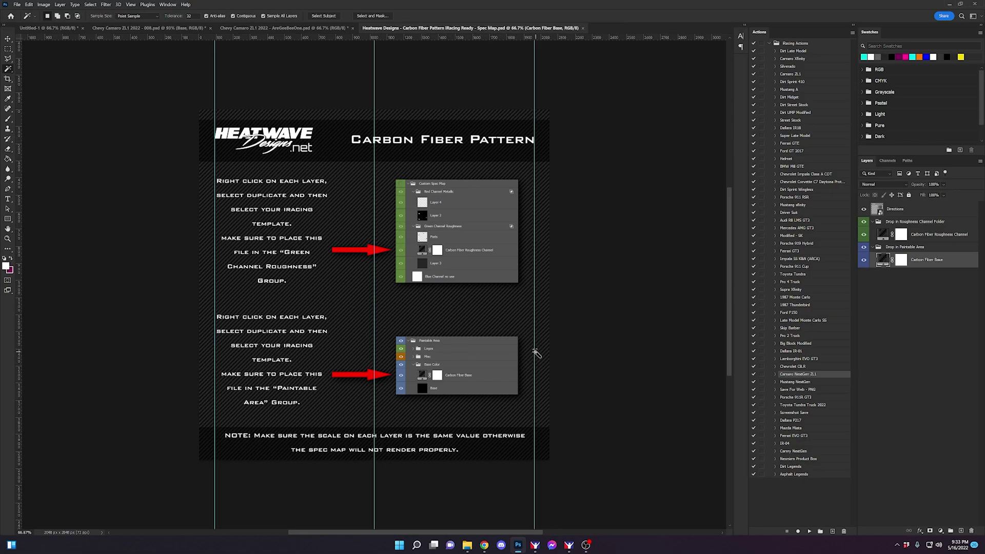
click(931, 335)
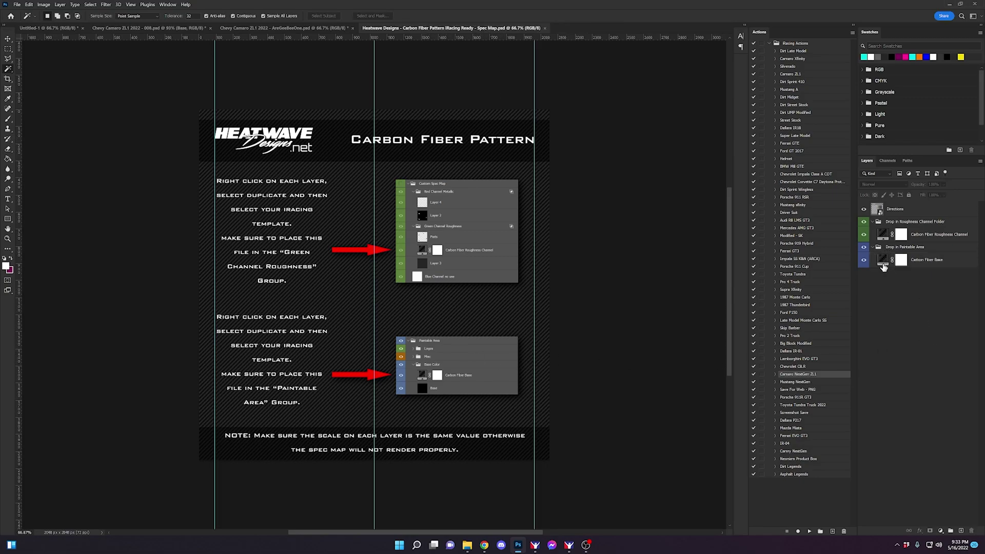
click(932, 266)
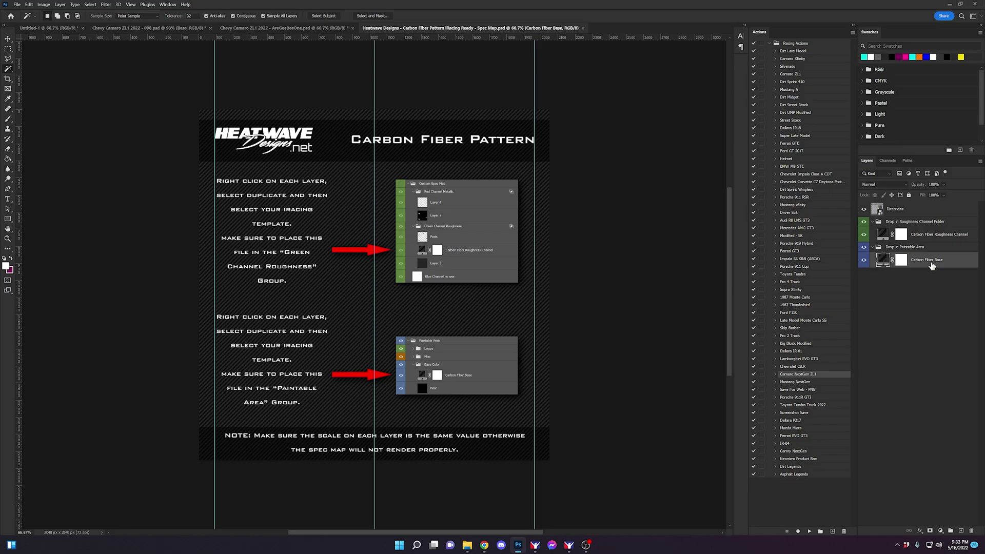
ctrl+click(926, 240)
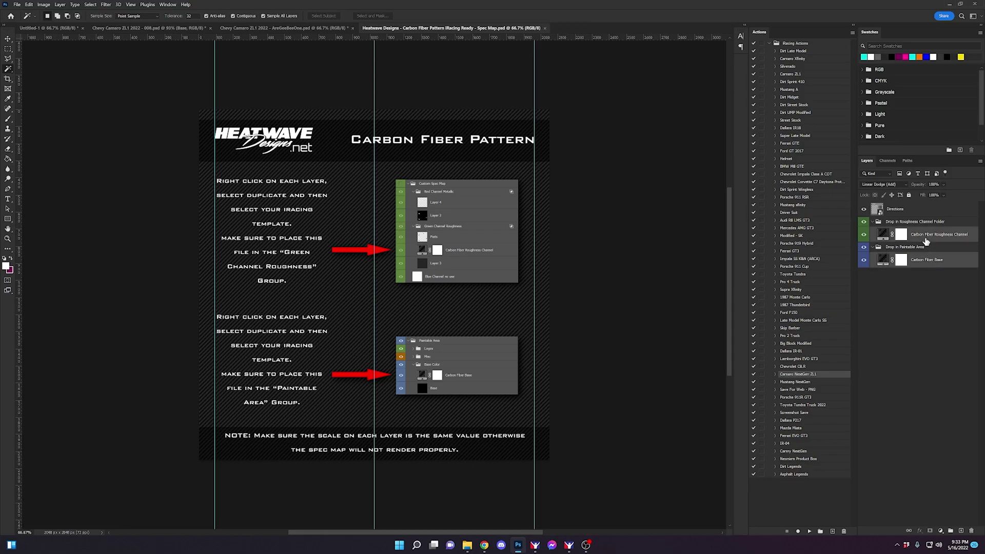
Duplicate both carbon fiber layers into Chevy Camaro ZL1 2022 - 008.psd
right_click(926, 240)
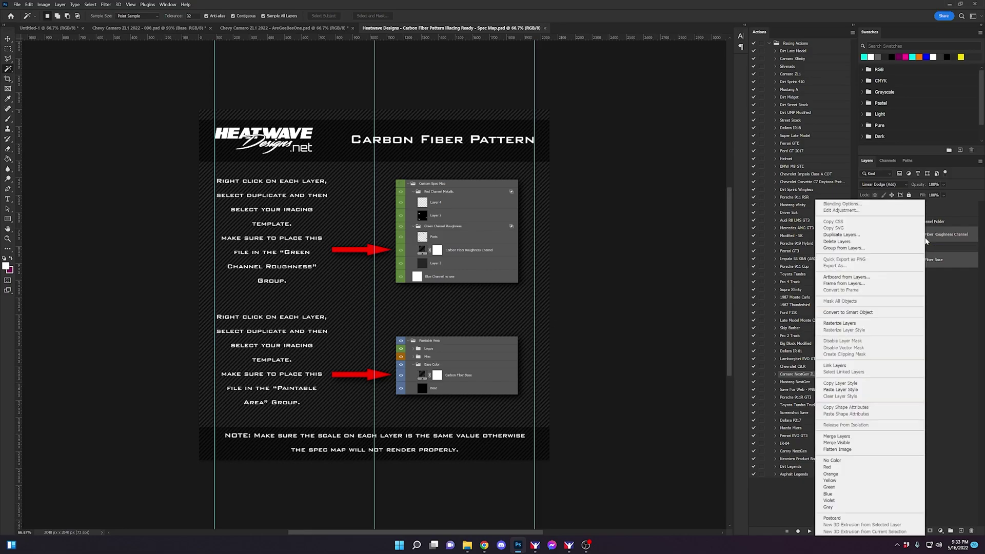
click(872, 240)
click(467, 188)
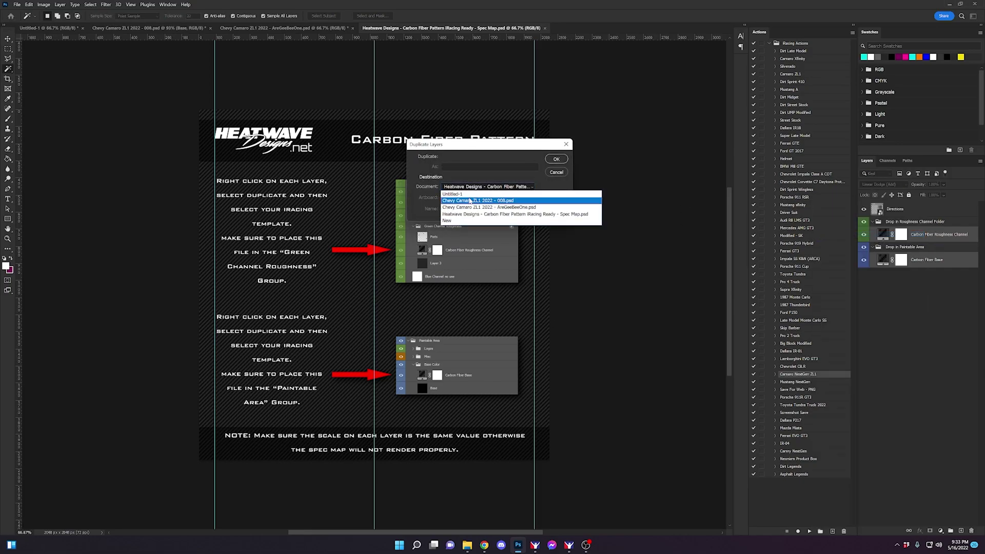
click(500, 187)
click(554, 160)
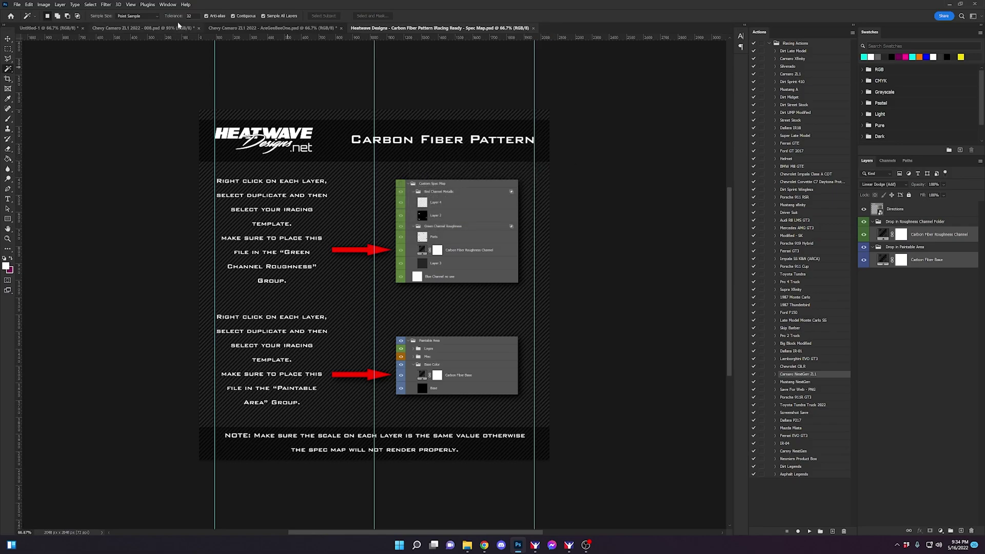
Hide Carbon Fiber Roughness Channel and move it into the Green Channel Roughness group
scroll(923, 461, down, 5)
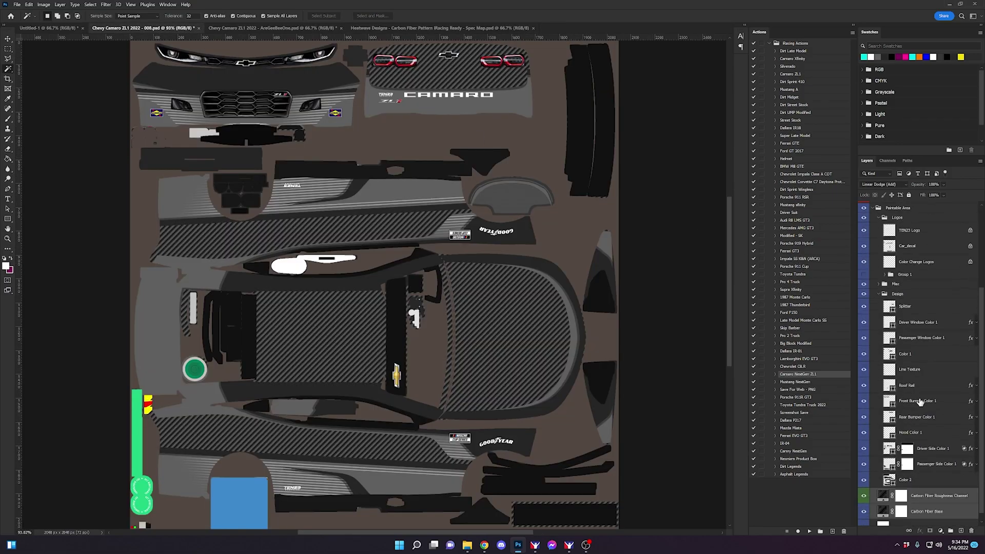
click(933, 502)
click(864, 486)
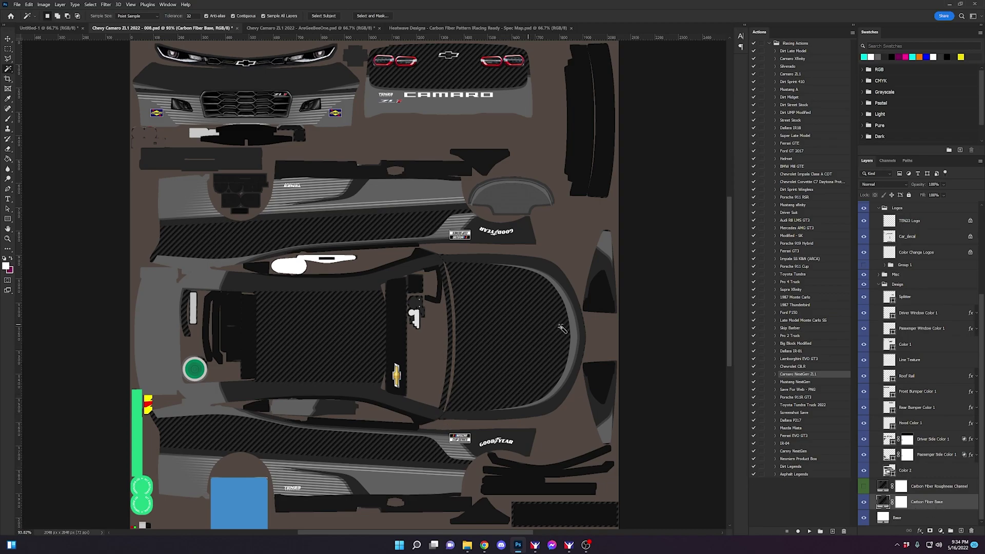
mouse_move(930, 492)
mouse_down()
mouse_move(928, 512)
mouse_move(920, 195)
mouse_move(923, 251)
mouse_up()
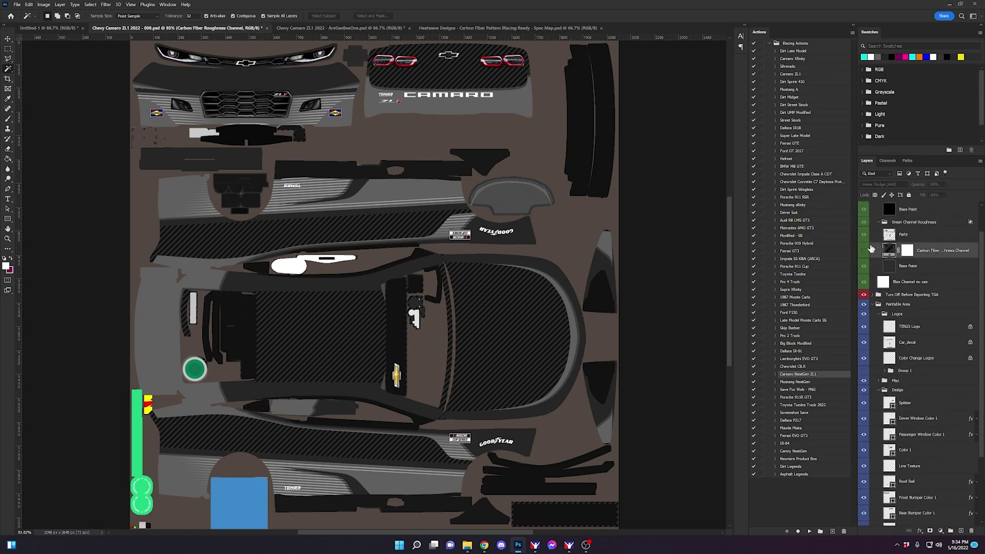
drag(856, 249, 806, 250)
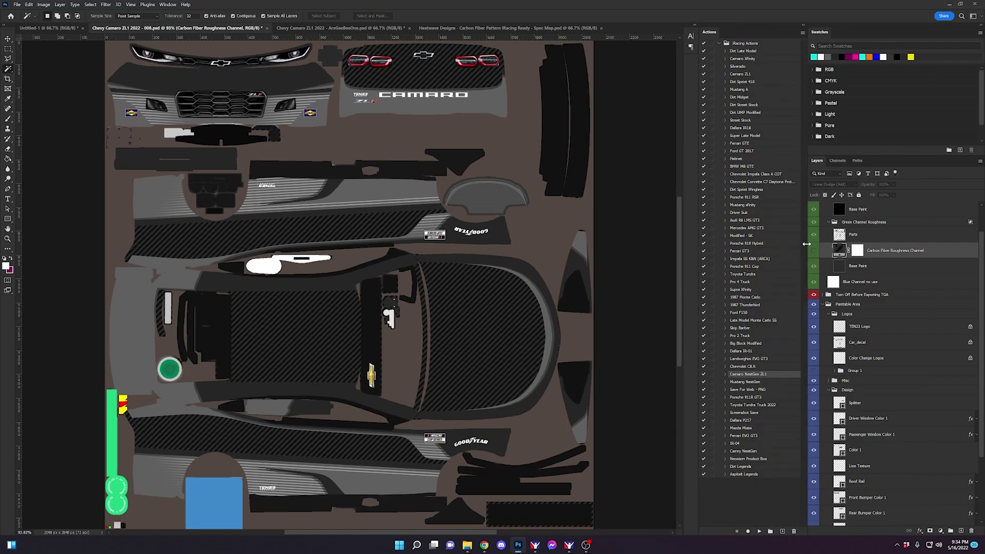
scroll(879, 281, up, 2)
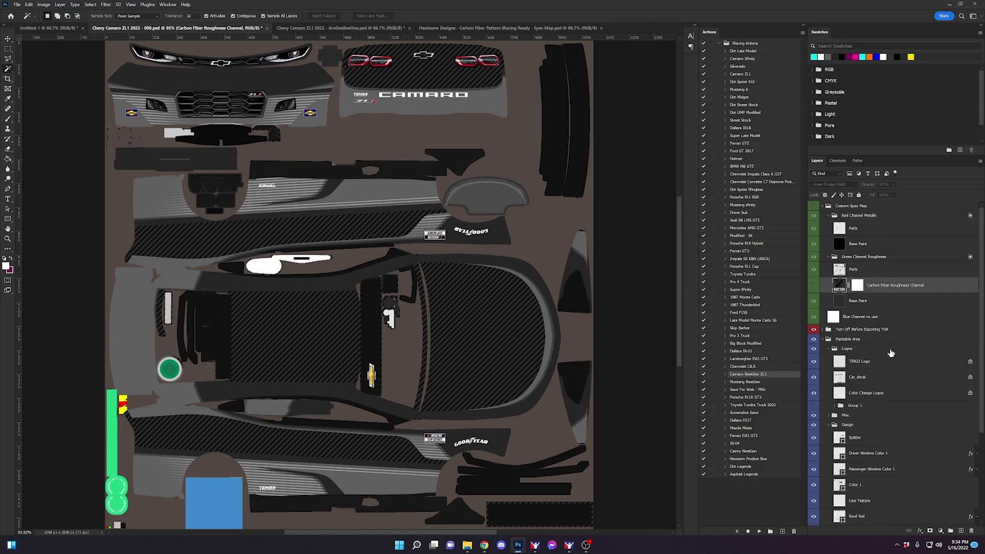
scroll(891, 357, down, 5)
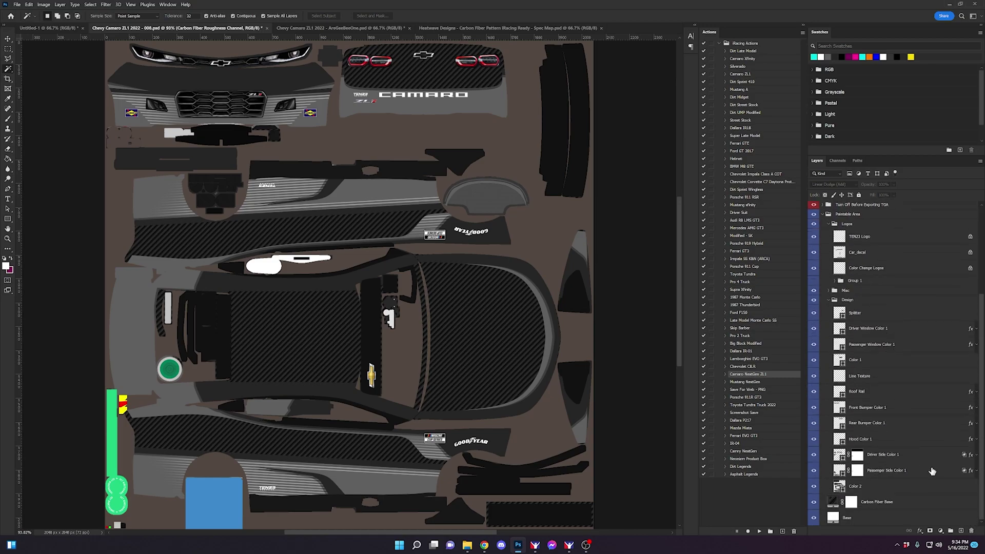
Give Carbon Fiber Base a cyan Color Overlay layer style
click(916, 506)
double_click(916, 507)
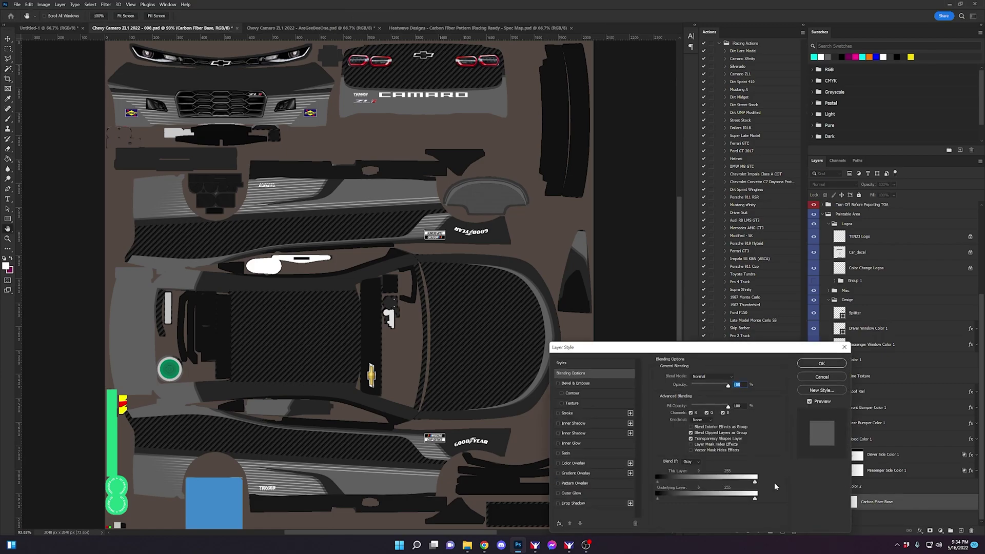
click(589, 463)
click(816, 363)
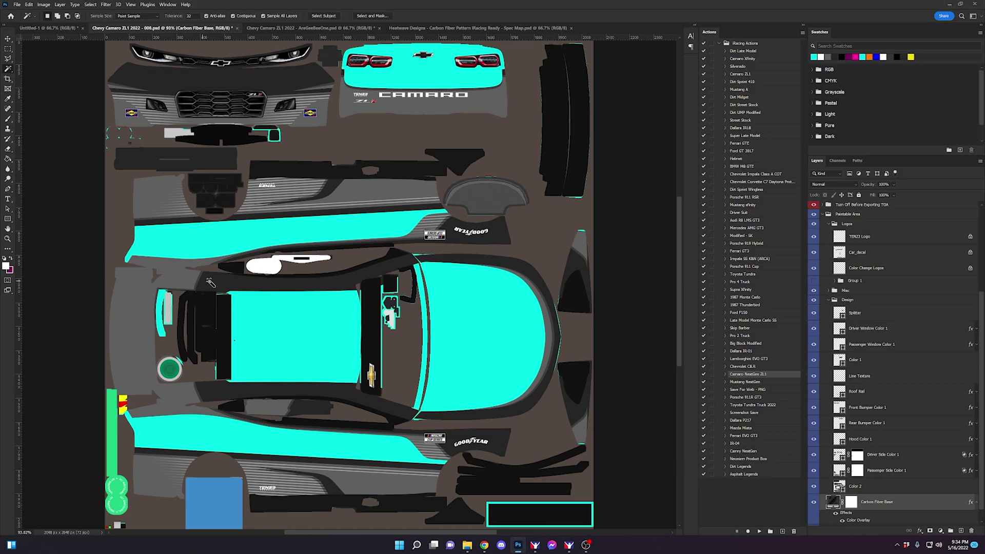
Select all similar cyan areas and replace the roughness layer's mask with that selection
click(496, 337)
click(91, 7)
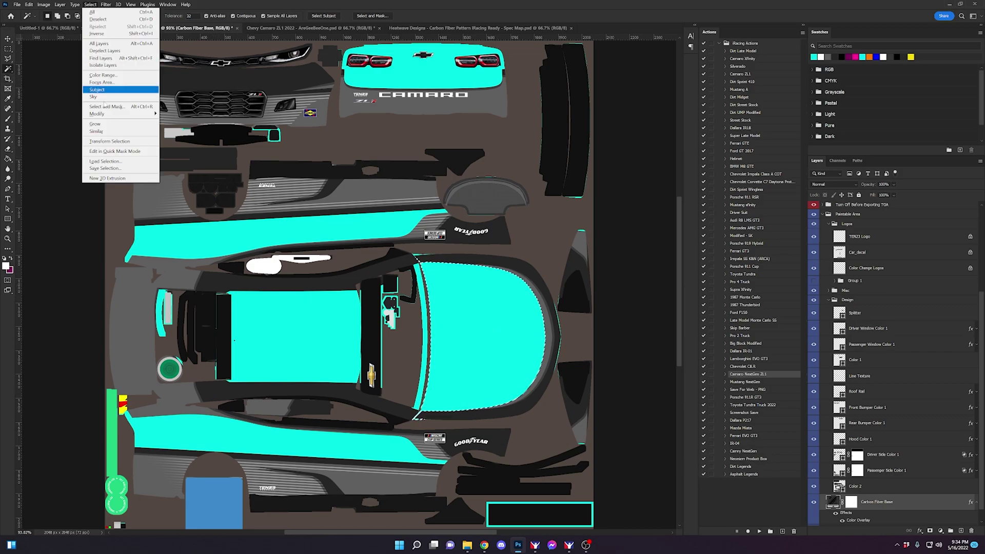
click(103, 131)
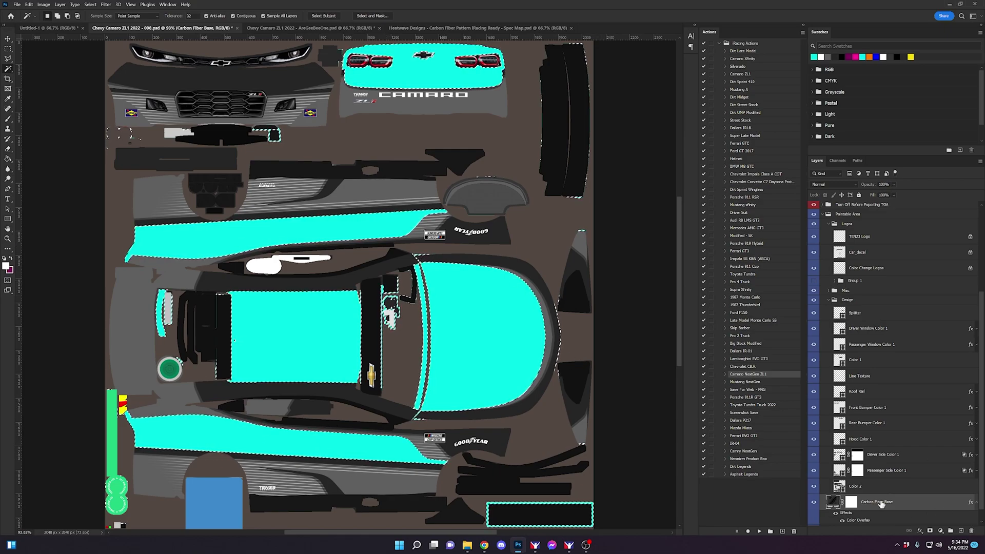
scroll(882, 503, up, 5)
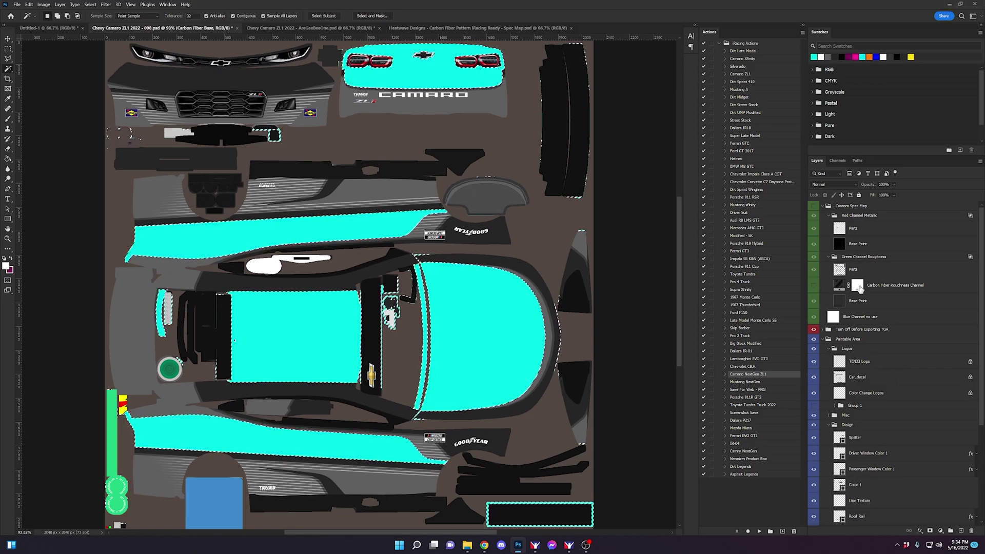
right_click(857, 285)
click(868, 303)
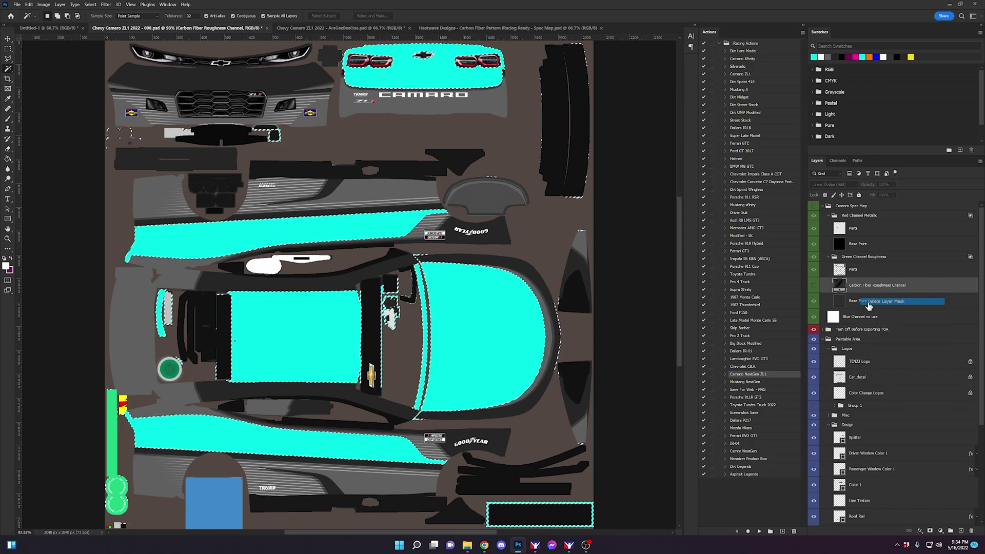
click(929, 531)
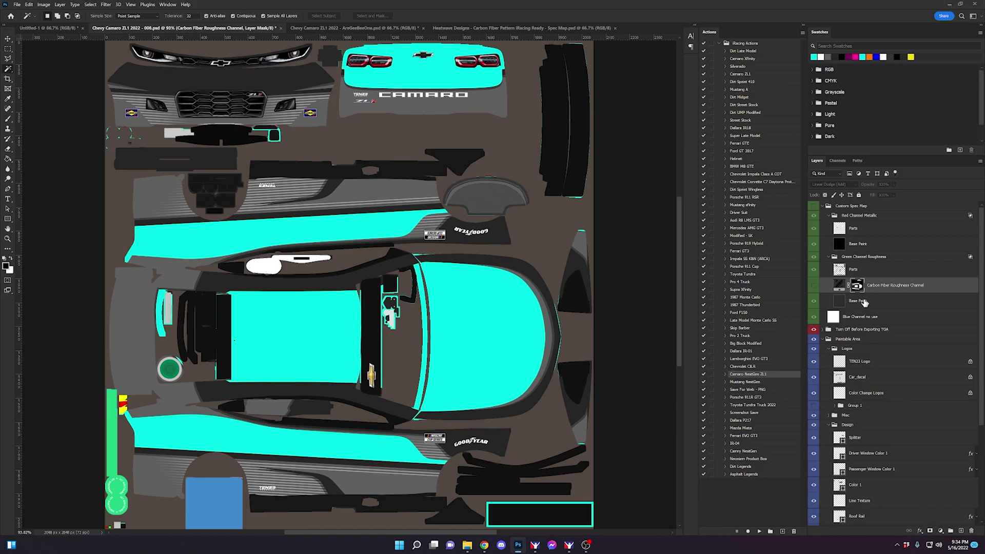
Show the Carbon Fiber Roughness Channel layer and review the spec map layers
click(814, 286)
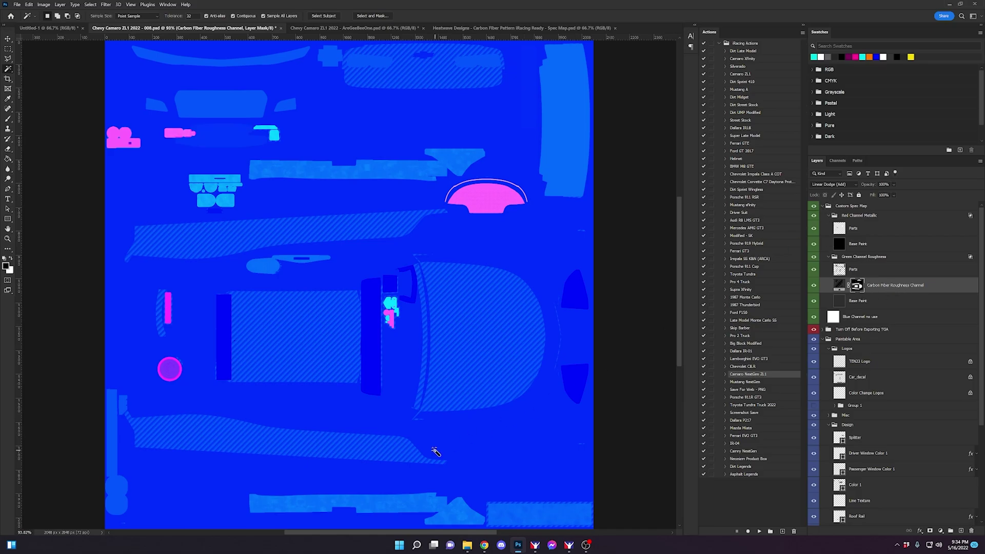
scroll(491, 386, up, 2)
scroll(492, 386, up, 2)
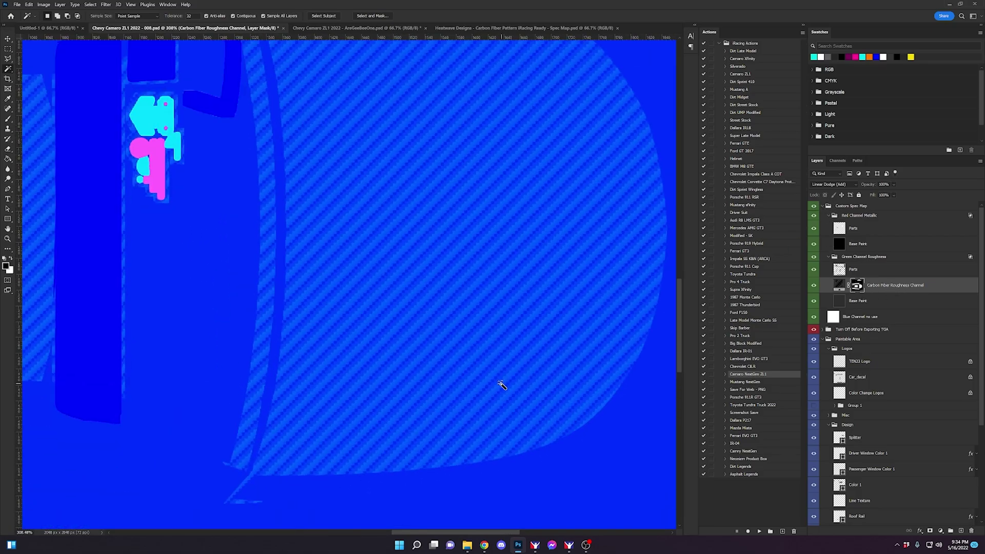
scroll(502, 389, down, 5)
scroll(497, 394, up, 2)
scroll(471, 397, down, 2)
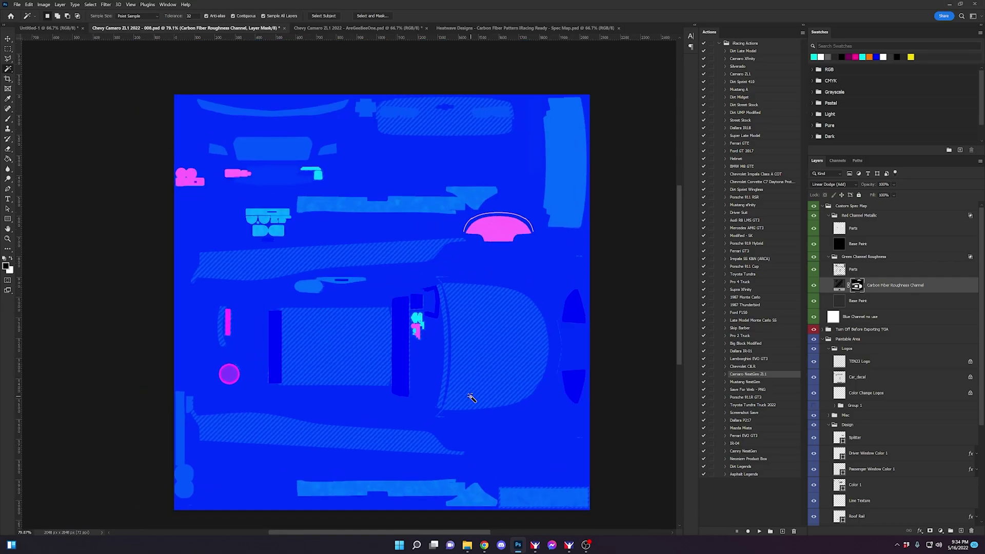
scroll(471, 398, up, 1)
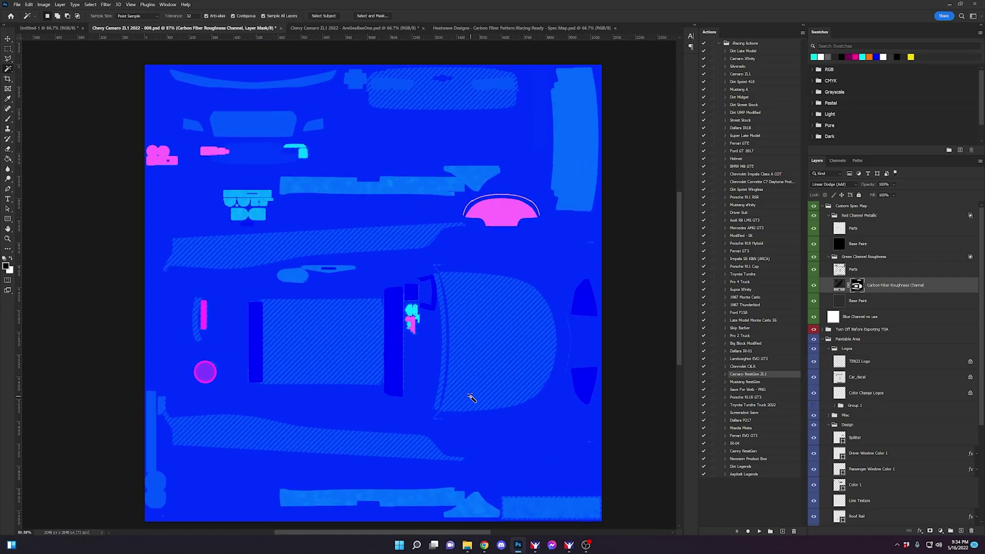
Hide and collapse Custom Spec Map, turn off the cyan overlay, and run the Camaro NextGen ZL1 export
click(815, 207)
click(821, 207)
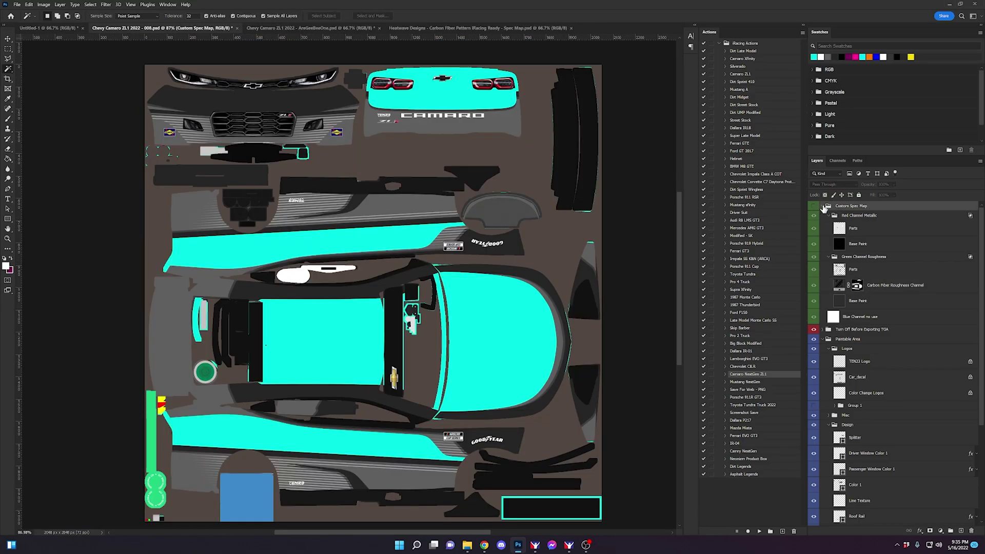
click(822, 205)
scroll(850, 508, down, 1)
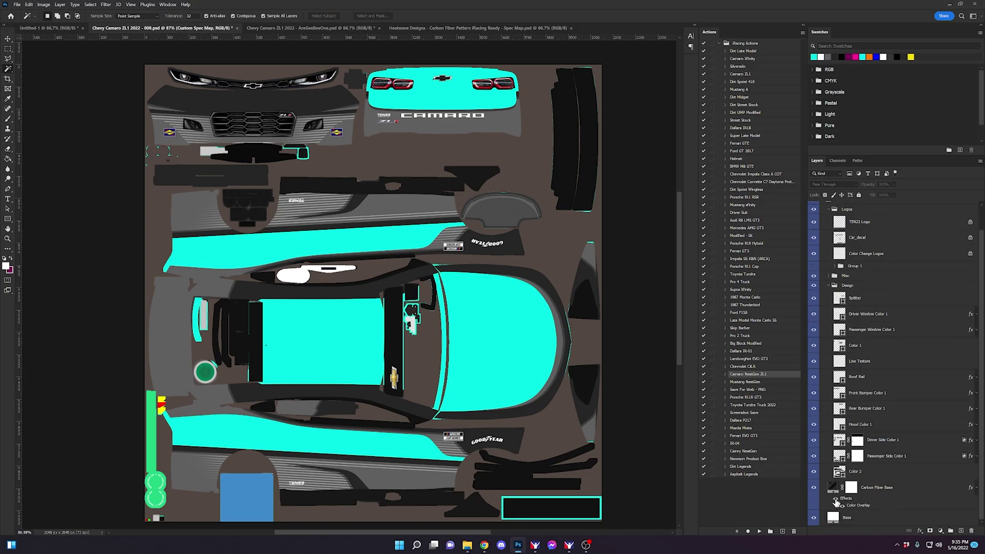
click(836, 499)
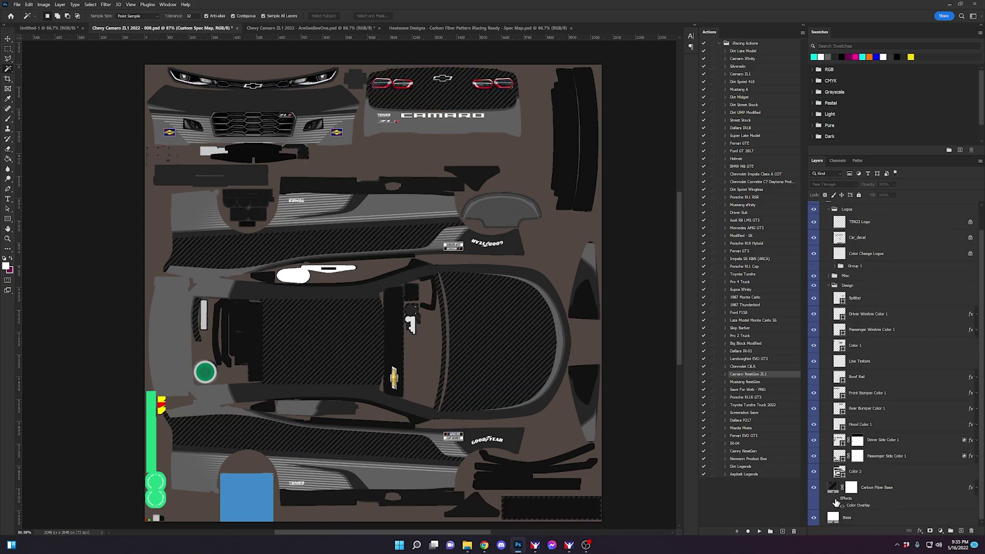
click(759, 532)
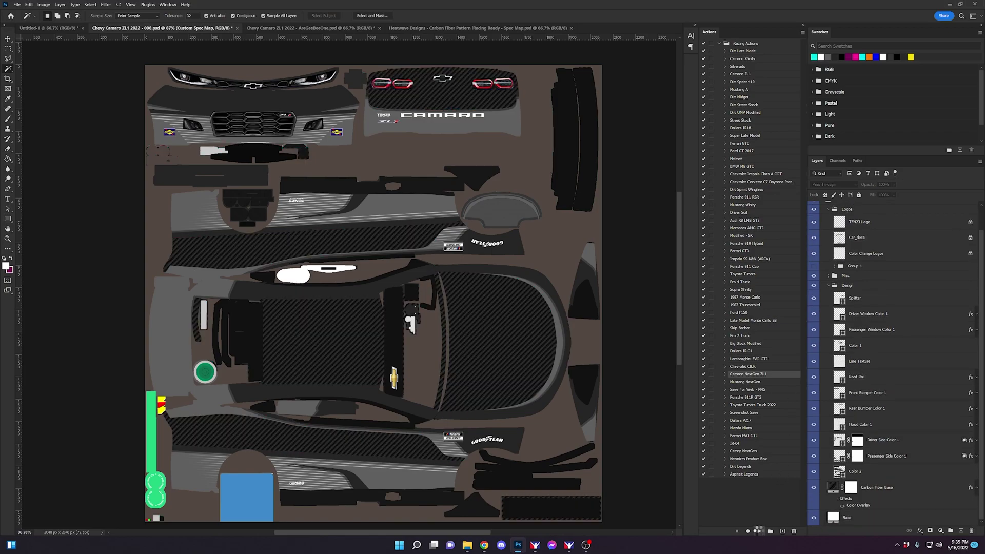
Reload the carbon-fibre paint in iRacing and swing, lower, then raise the chase camera
click(568, 544)
key(ctrl+r)
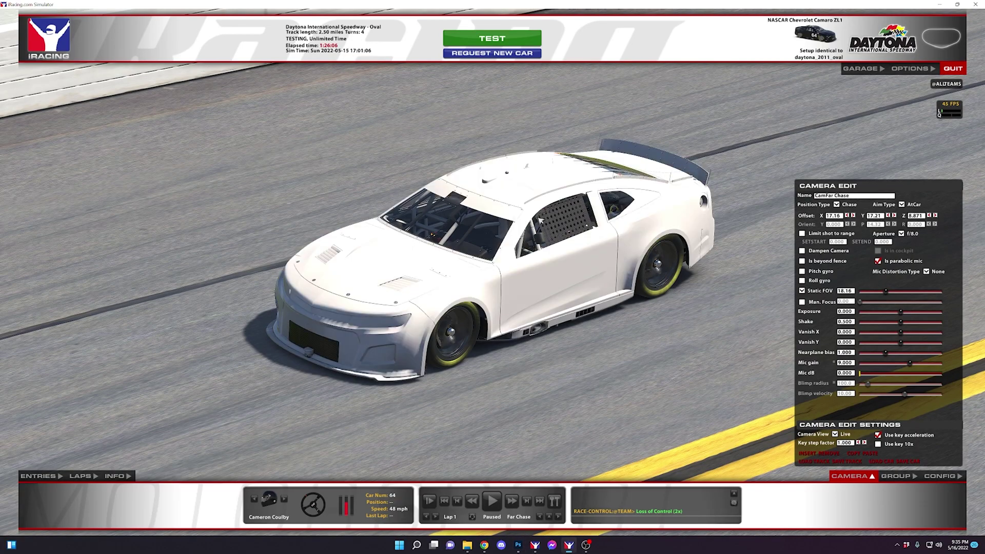
click(894, 216)
click(894, 216)
click(893, 215)
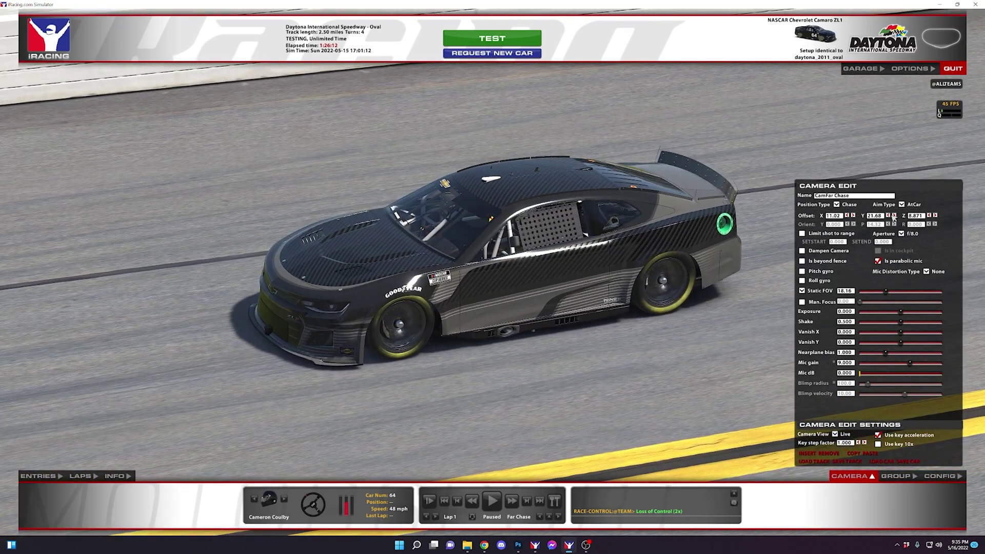
click(929, 216)
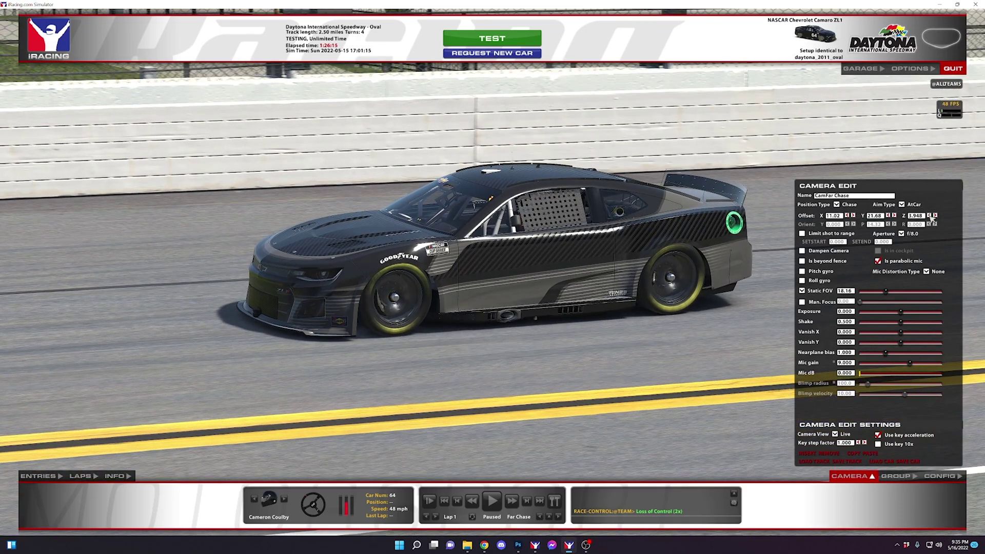
click(929, 215)
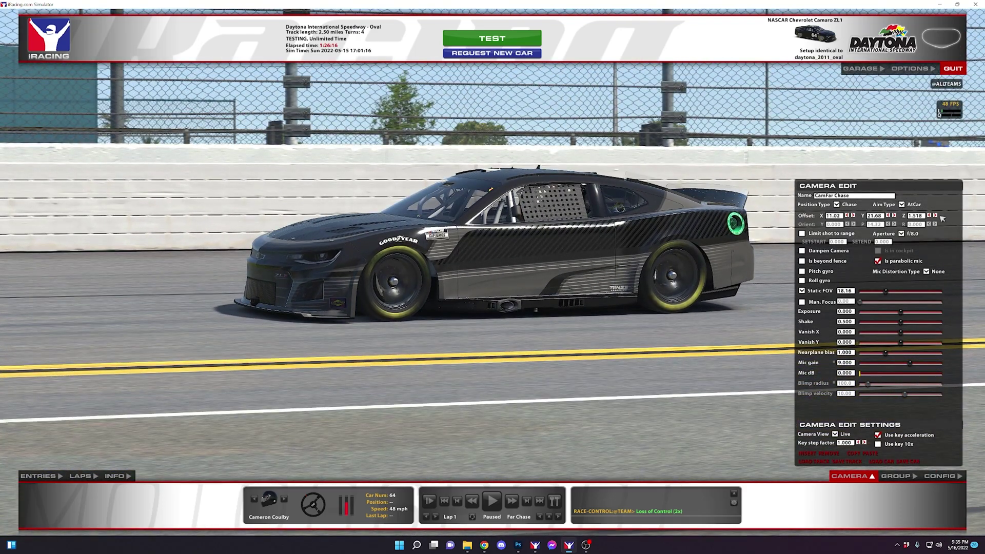
click(935, 216)
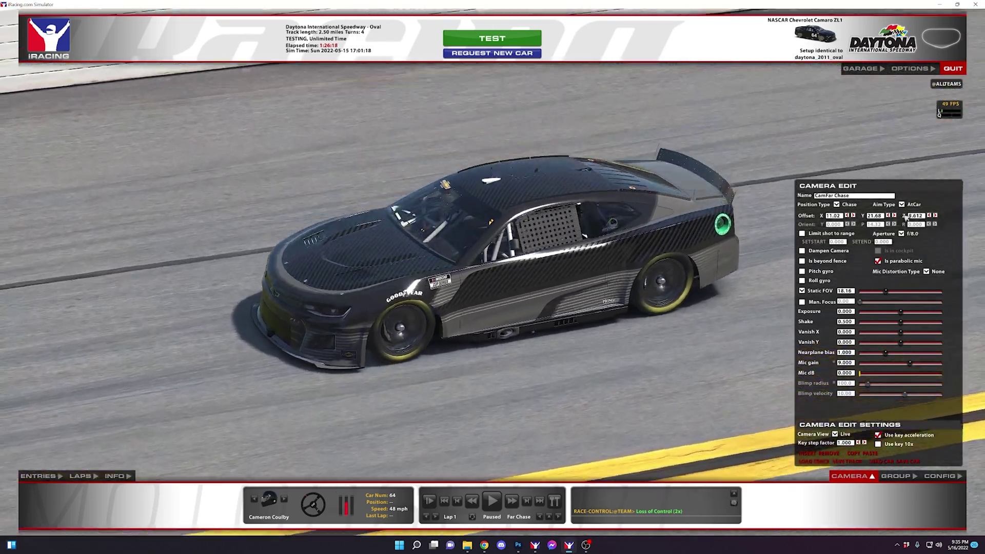
Orbit the camera to the car's nose and back, then lower it behind the car
click(888, 216)
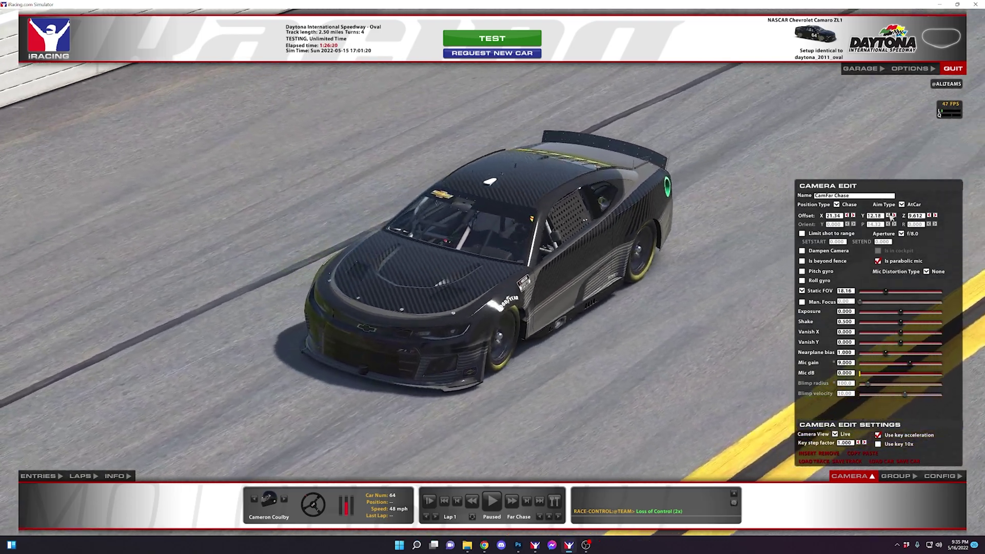
click(888, 216)
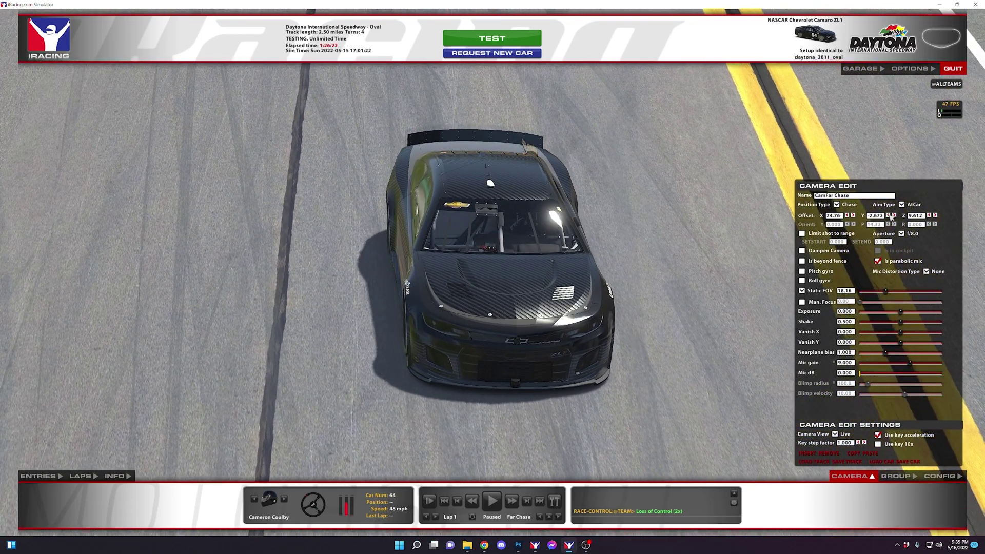
click(889, 215)
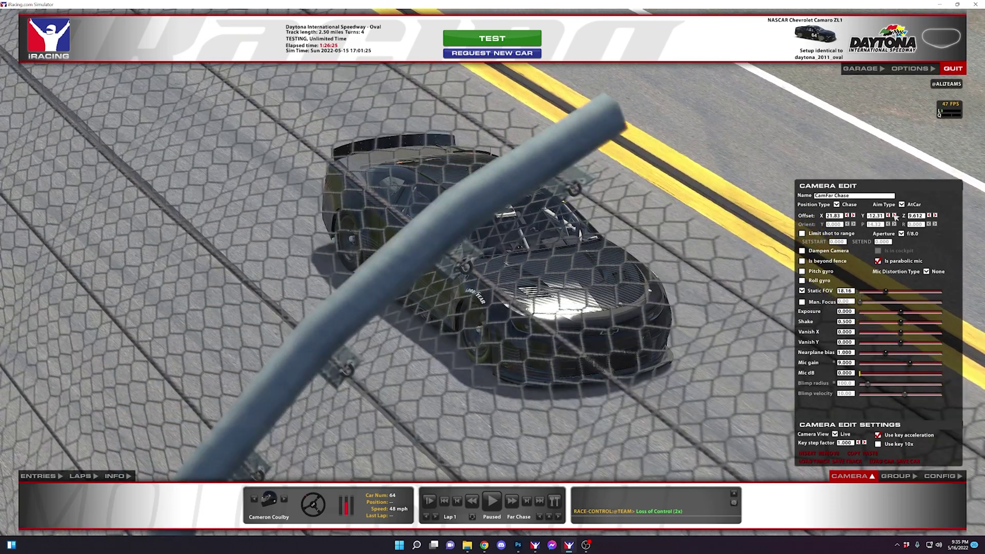
click(894, 215)
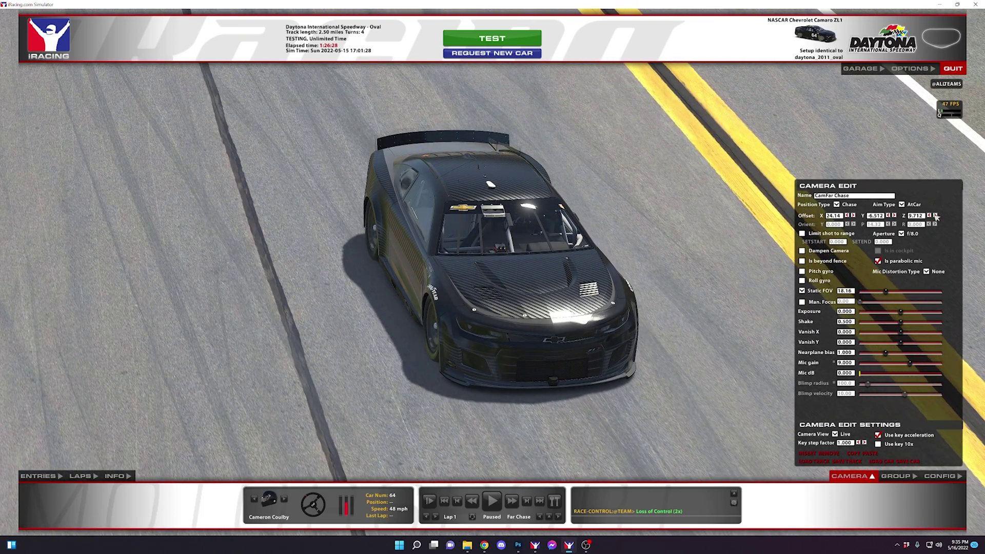
click(935, 215)
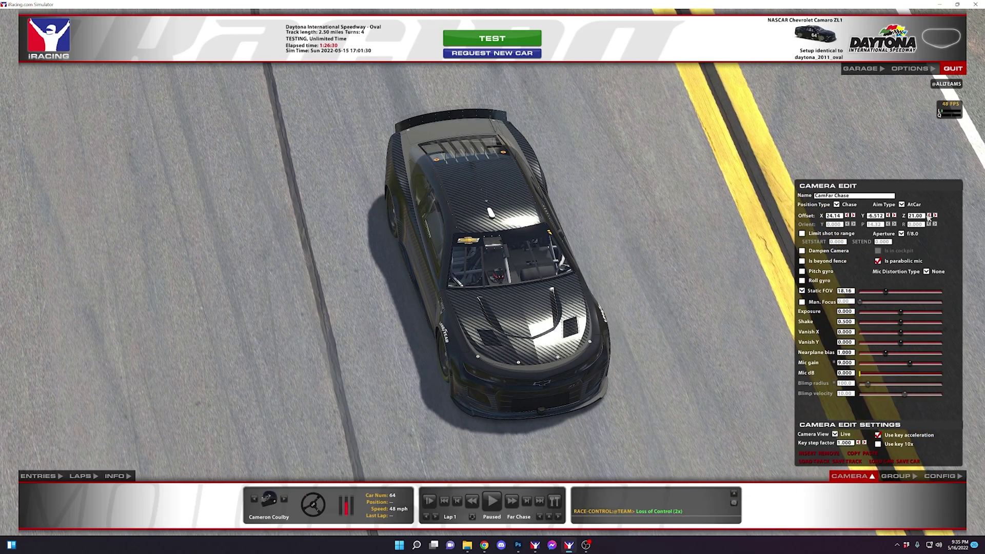
click(929, 216)
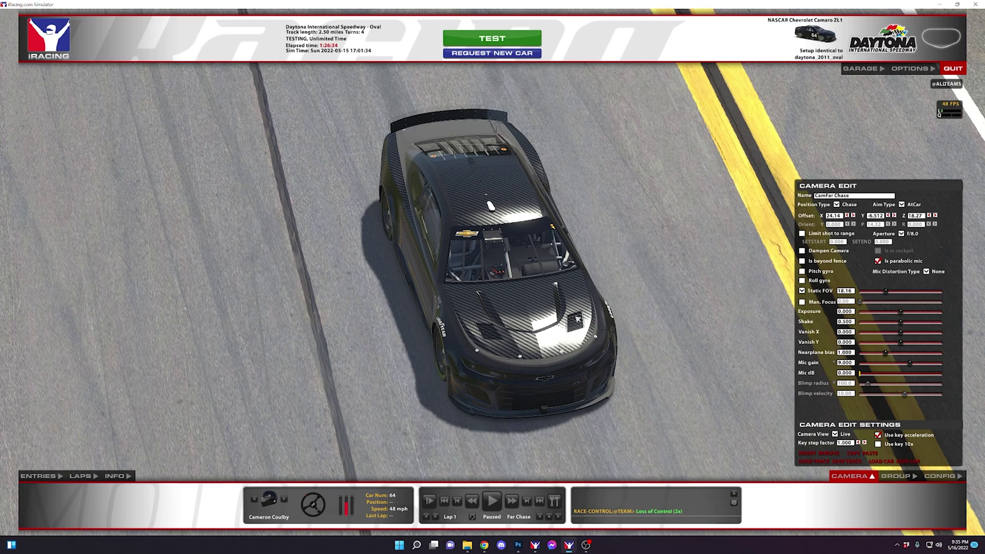
click(929, 215)
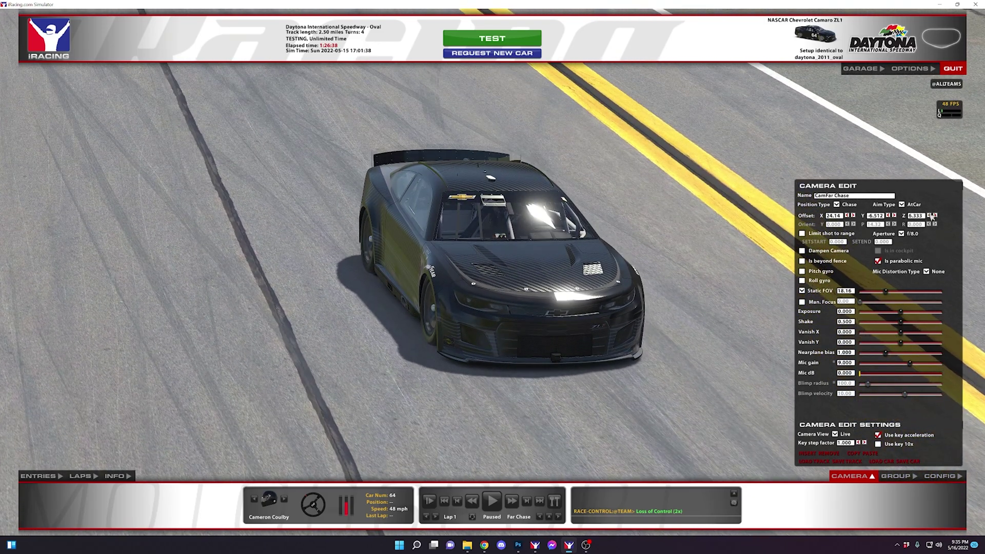
click(931, 215)
Frame the car from its side with the camera raised slightly above it
click(892, 215)
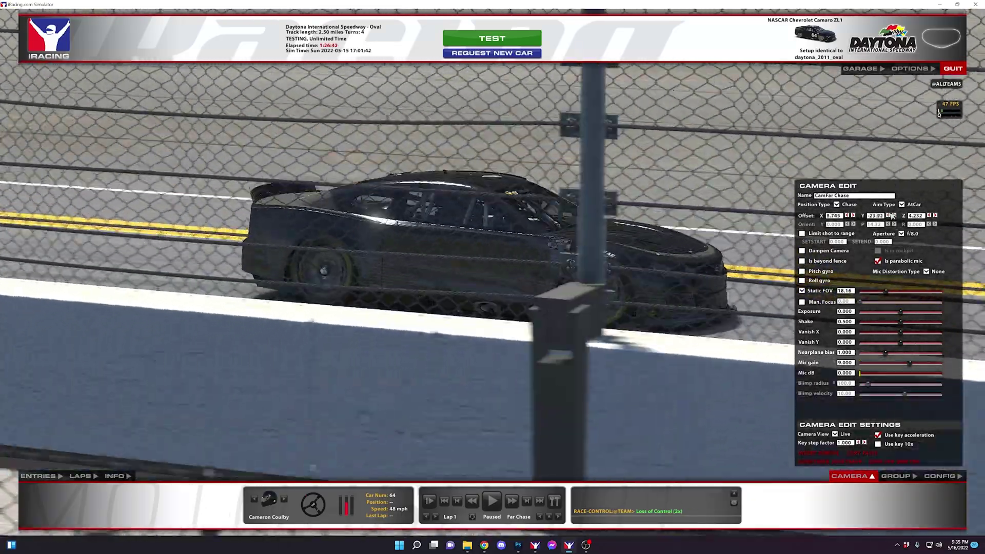
click(892, 216)
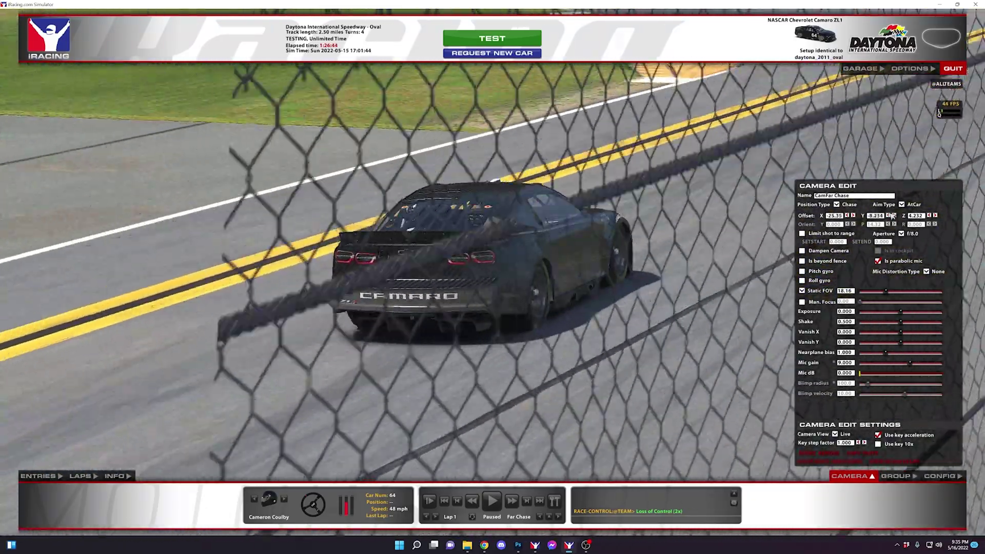
click(893, 215)
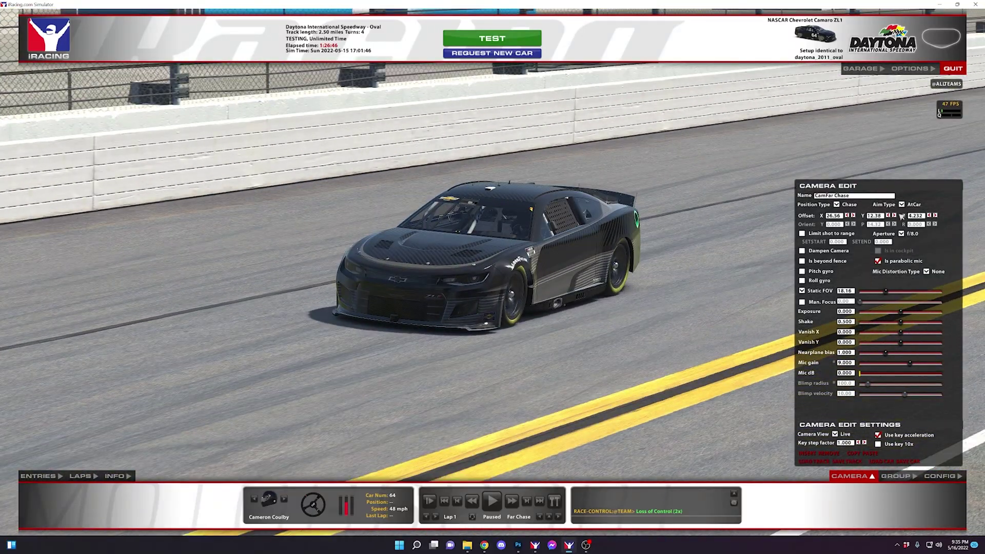
key(Left)
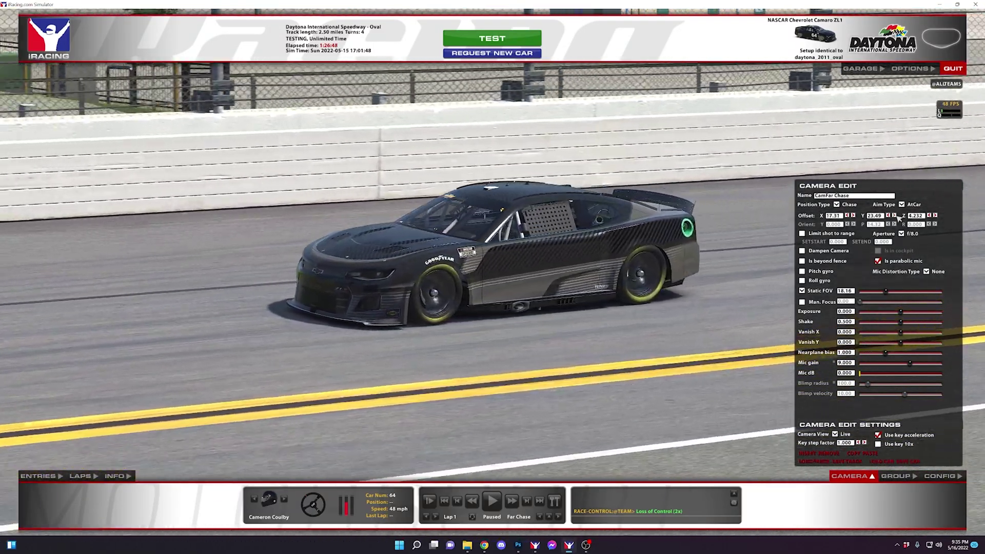
key(Left)
click(935, 216)
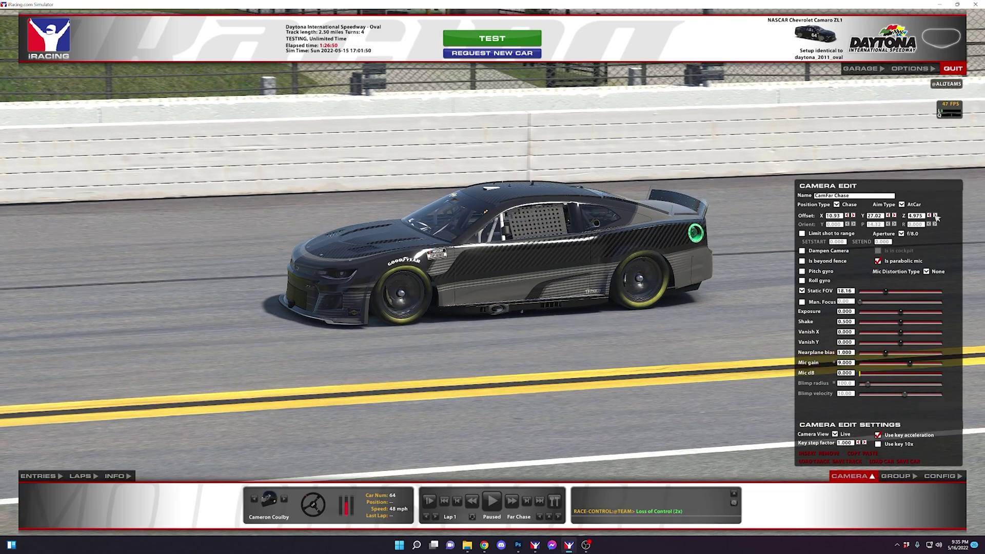
click(935, 216)
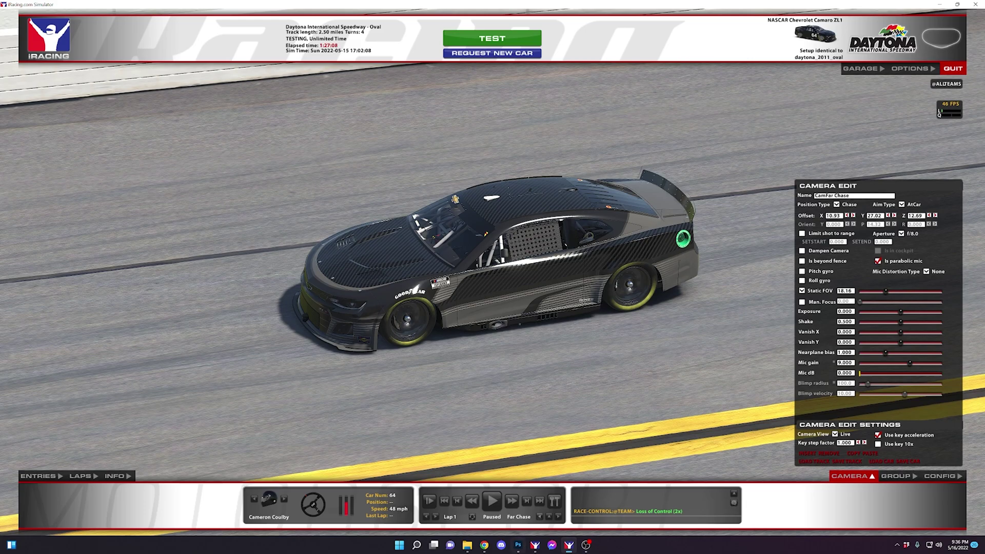
Expand Custom Spec Map and load the Carbon Fiber Roughness Channel mask as a selection
click(518, 544)
scroll(912, 369, up, 3)
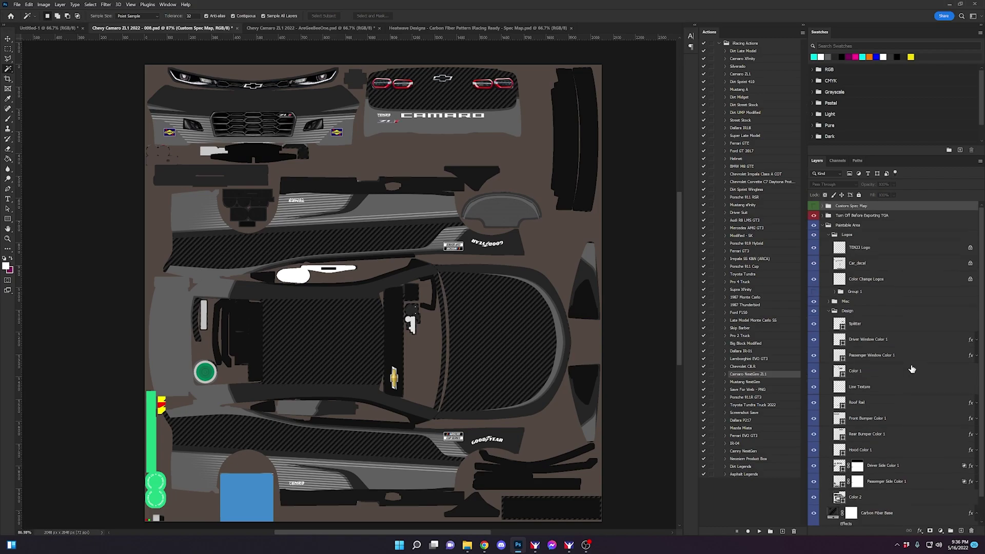
click(823, 207)
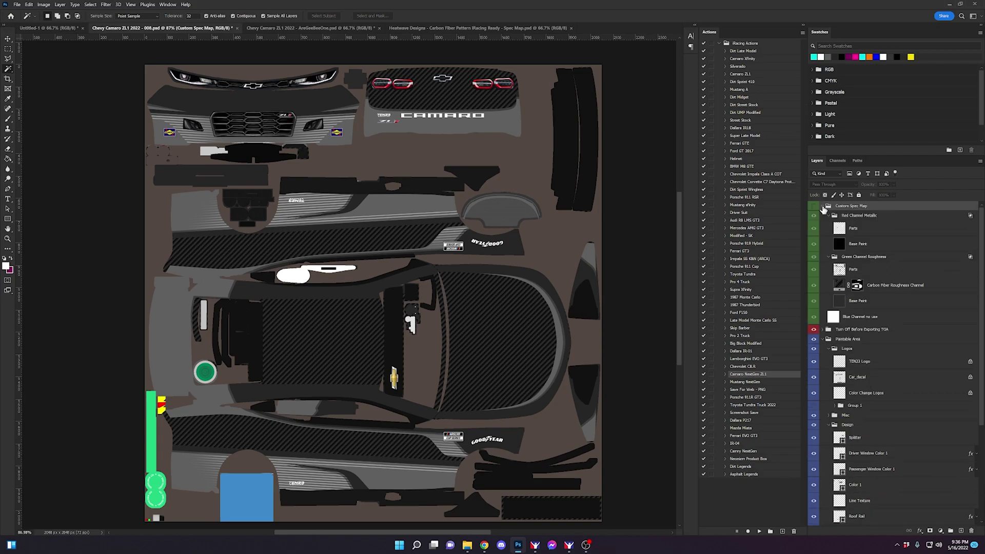
click(856, 285)
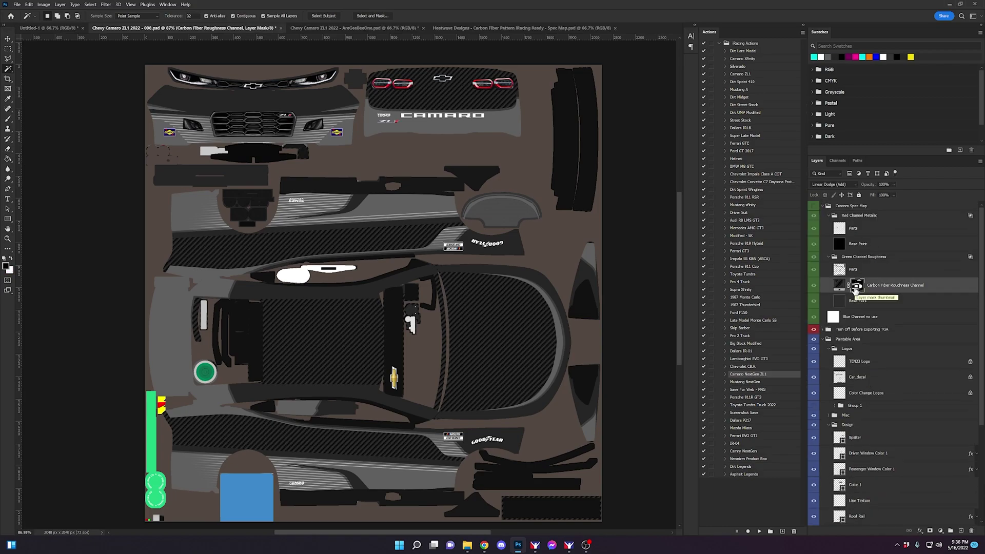
ctrl+click(855, 289)
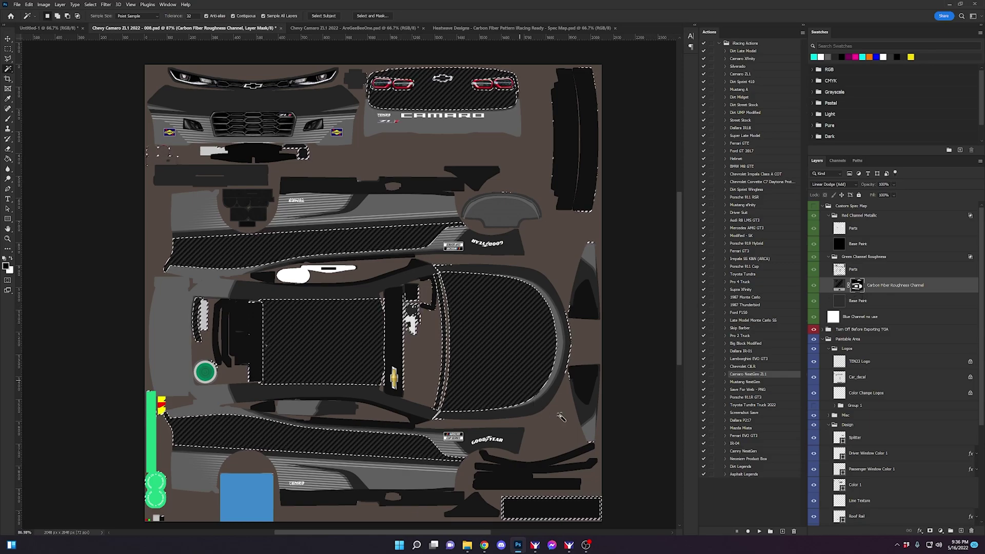
Select the Carbon Fiber Base layer, then return to the Carbon Fiber Roughness Channel layer
scroll(843, 405, down, 2)
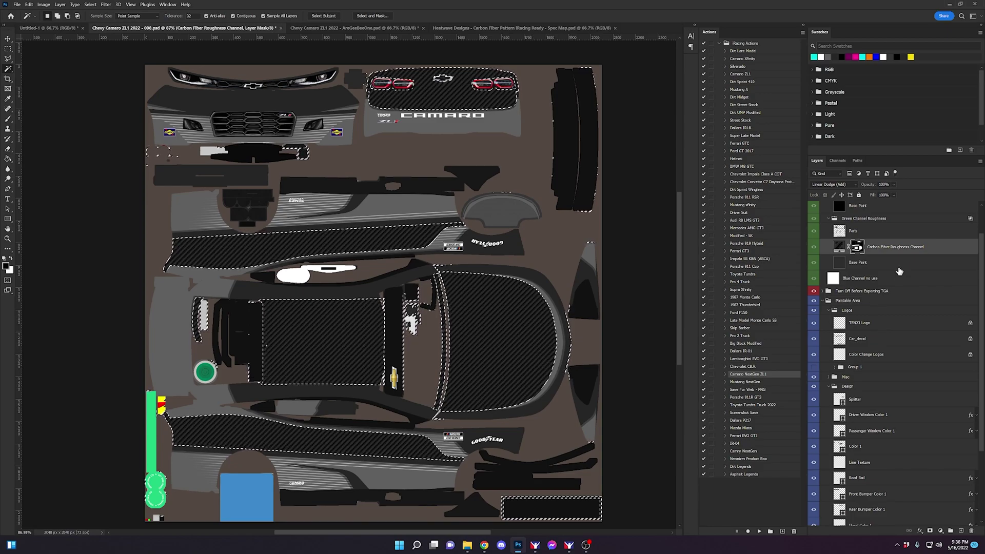
scroll(895, 434, down, 3)
click(894, 496)
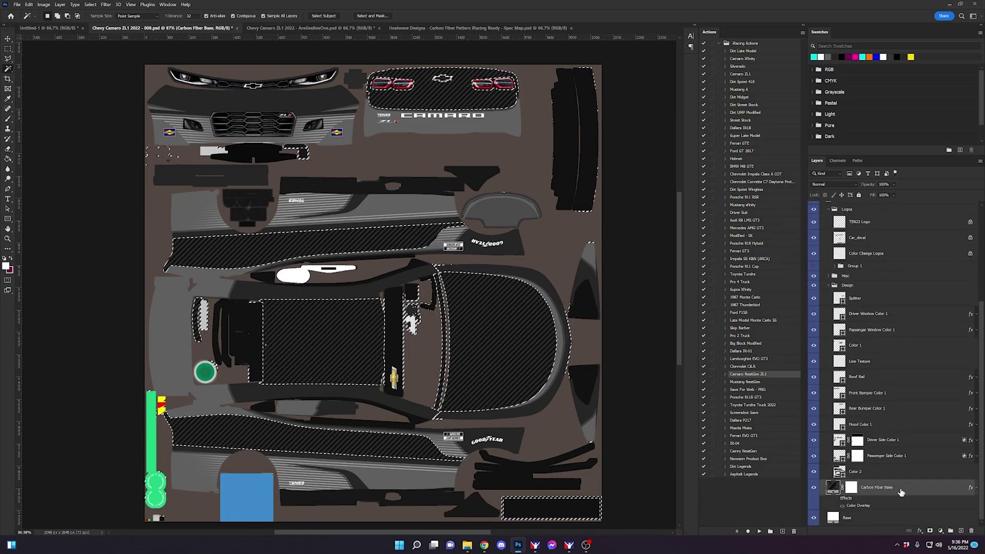
scroll(903, 462, up, 4)
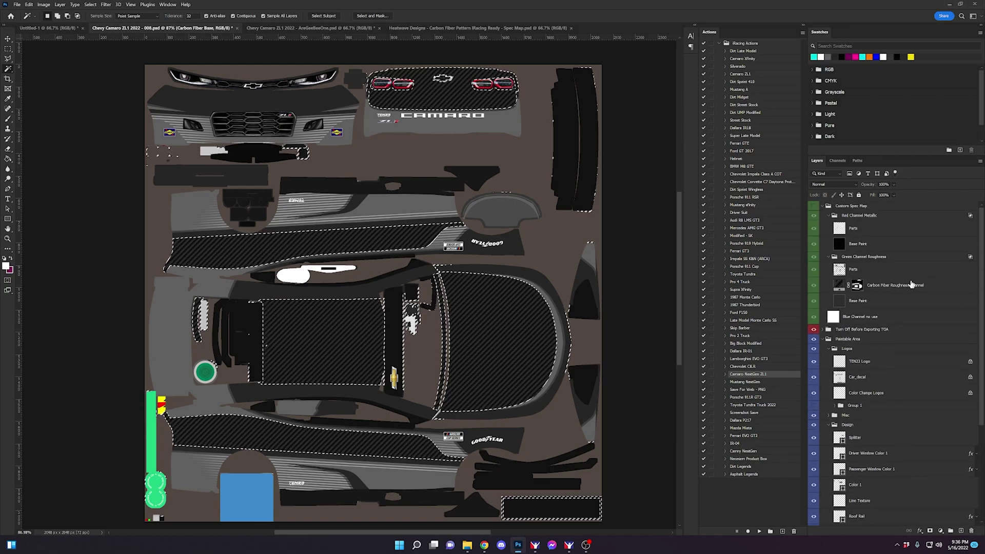
click(930, 291)
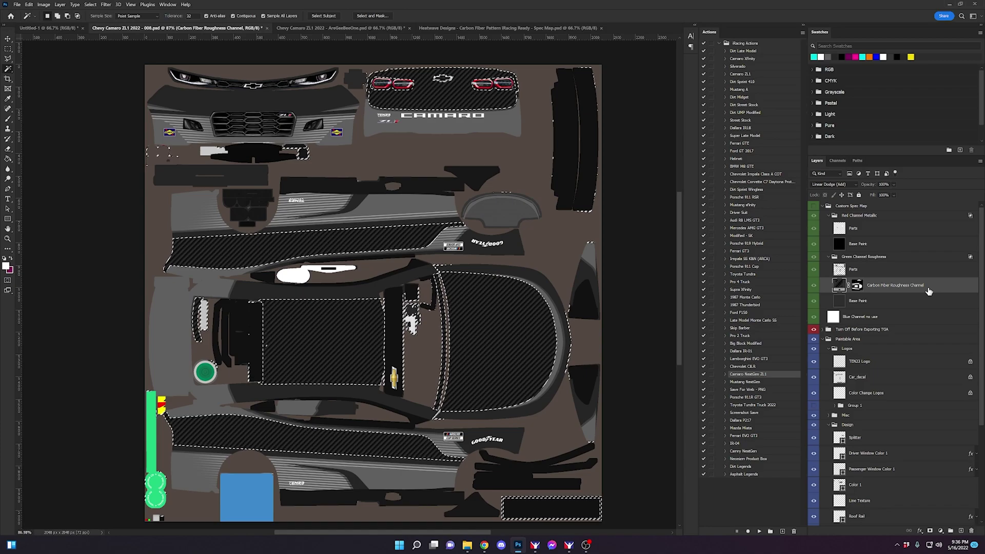
scroll(927, 333, down, 4)
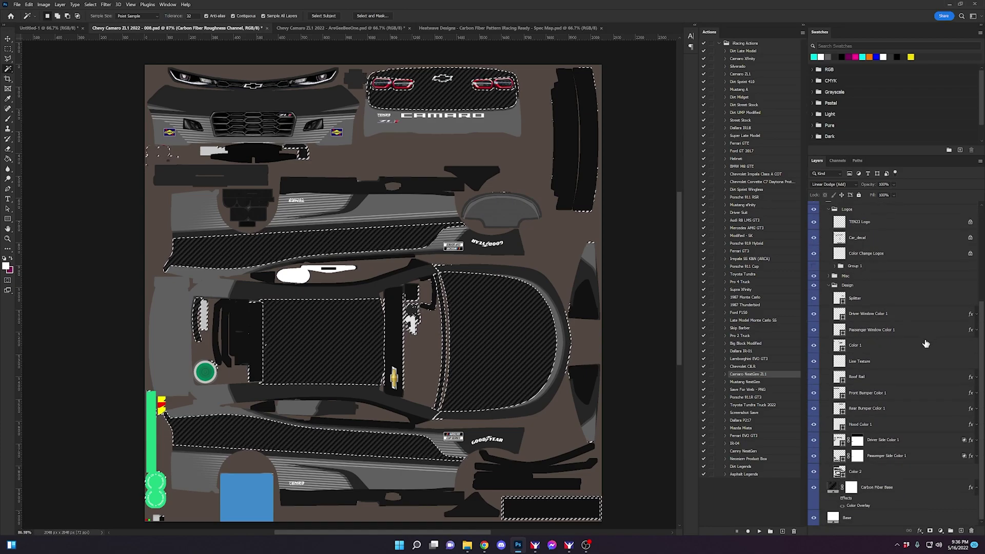
Make Carbon Fiber Base's Color Overlay red in Overlay blend mode
click(842, 505)
click(853, 507)
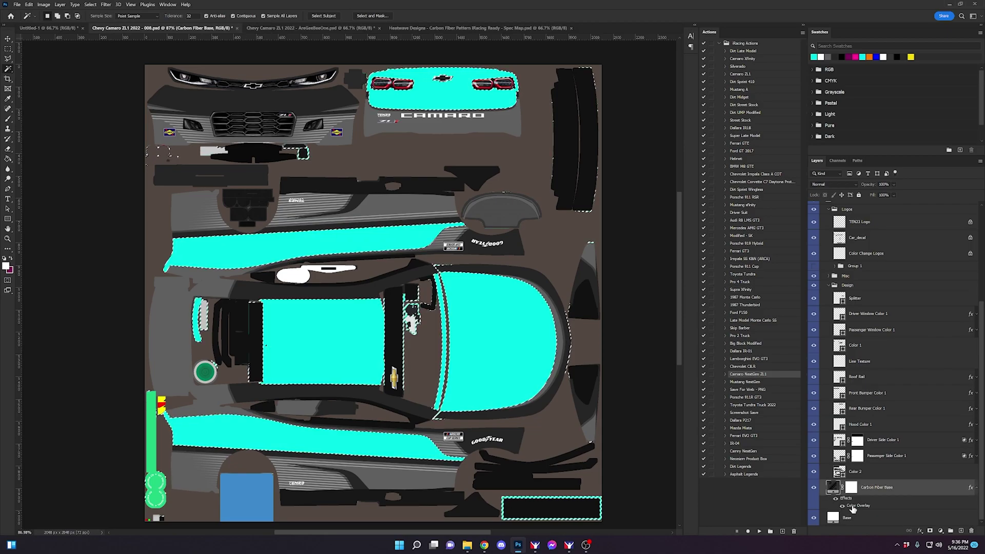
double_click(853, 507)
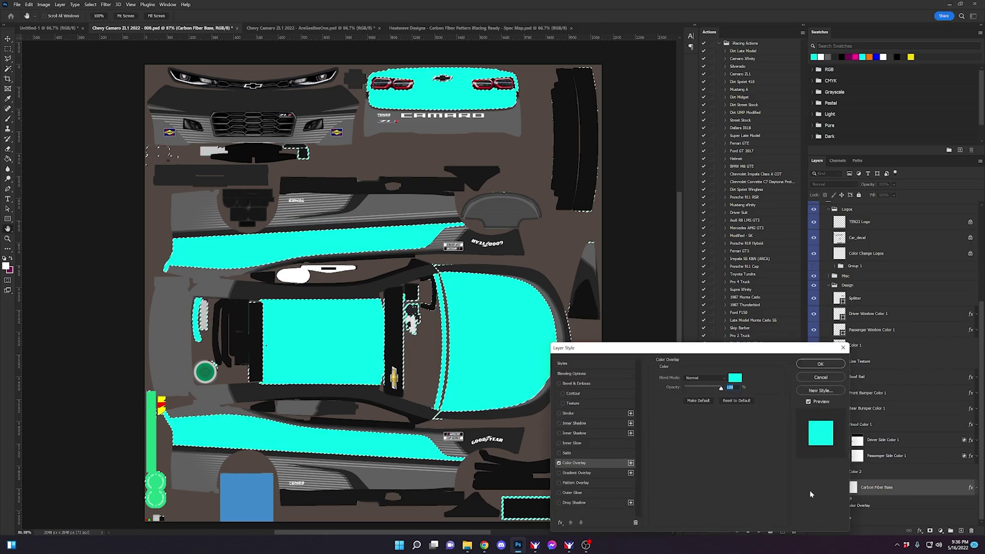
click(700, 377)
click(706, 433)
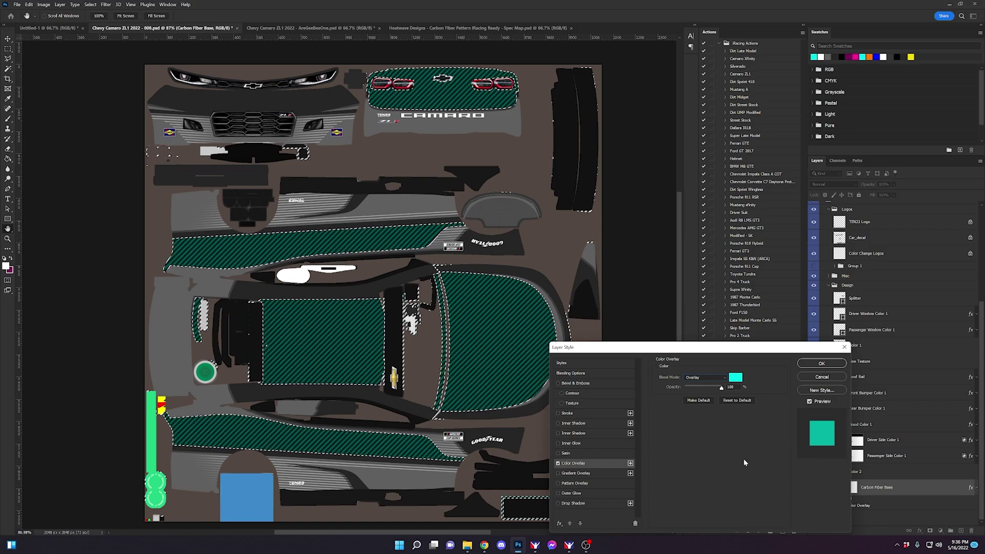
click(737, 378)
drag(623, 150, 628, 123)
click(691, 111)
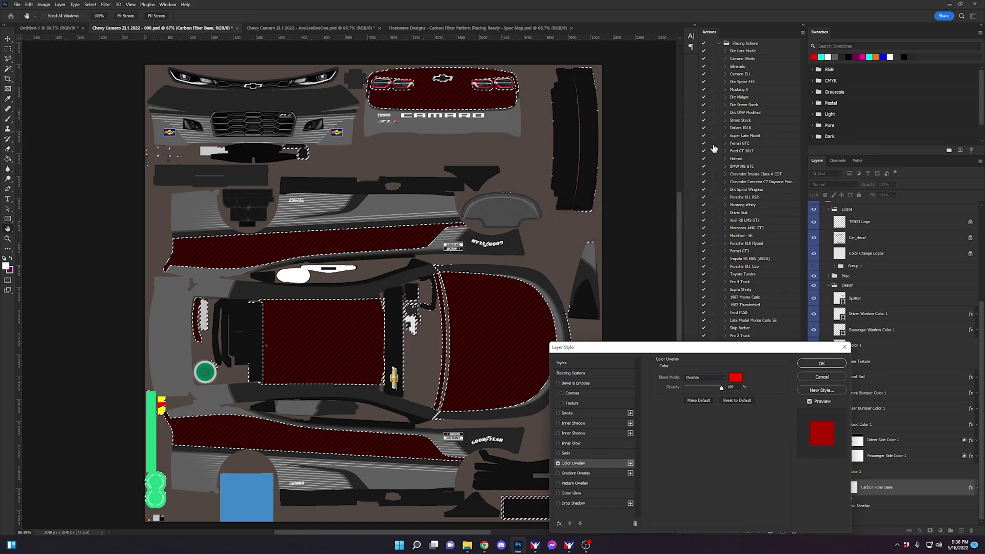
click(821, 363)
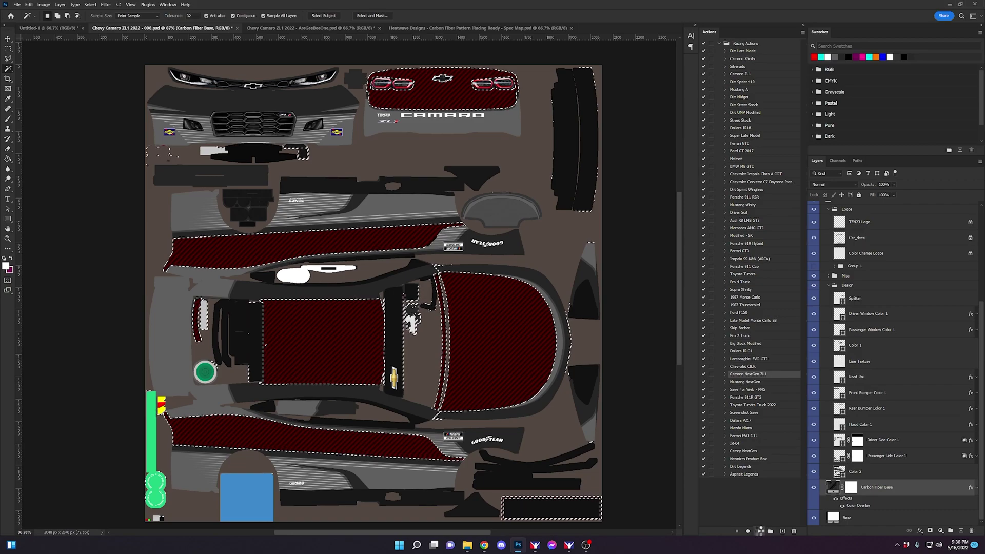
Reload the Camaro paint in iRacing and adjust the camera height to inspect the red carbon panels
click(569, 547)
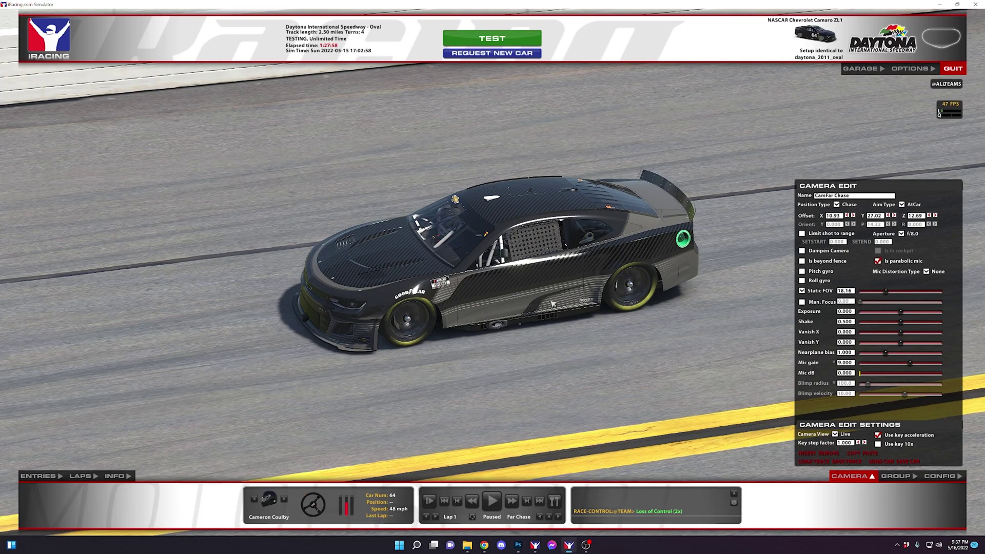
key(ctrl+r)
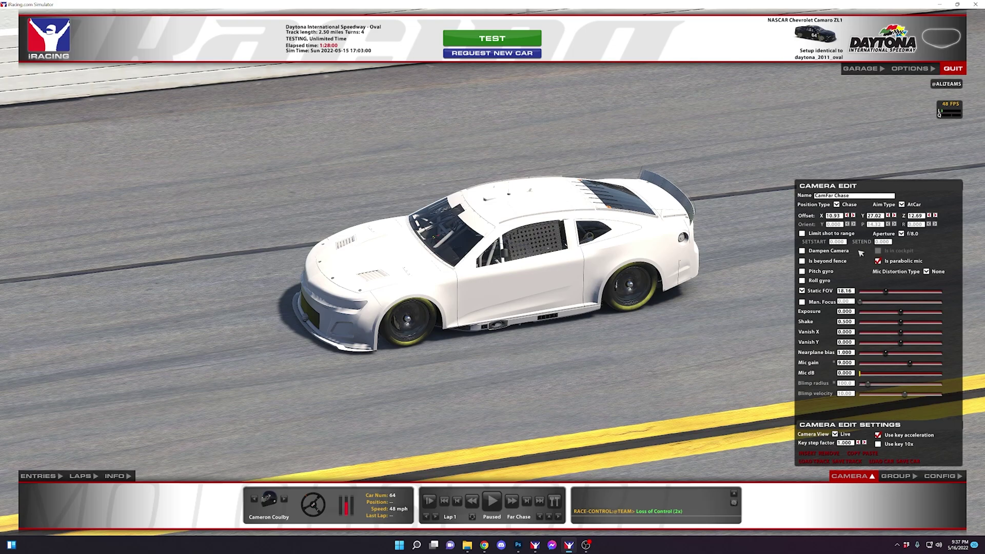
click(932, 216)
click(932, 215)
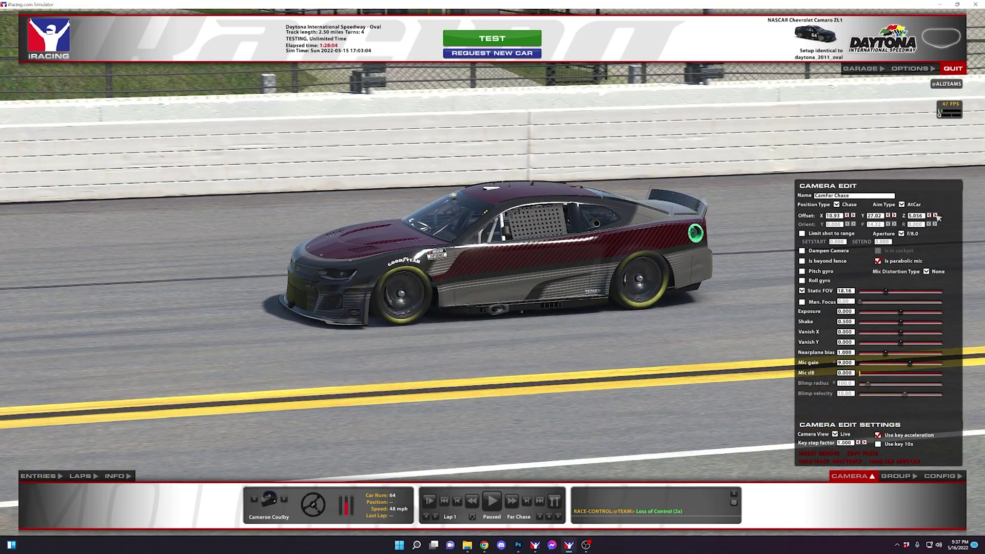
click(936, 216)
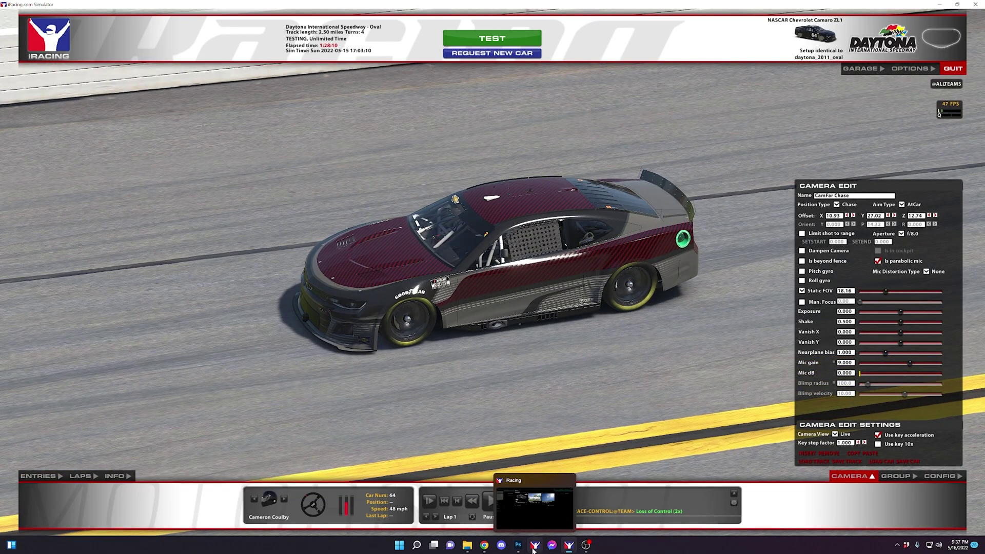
click(520, 549)
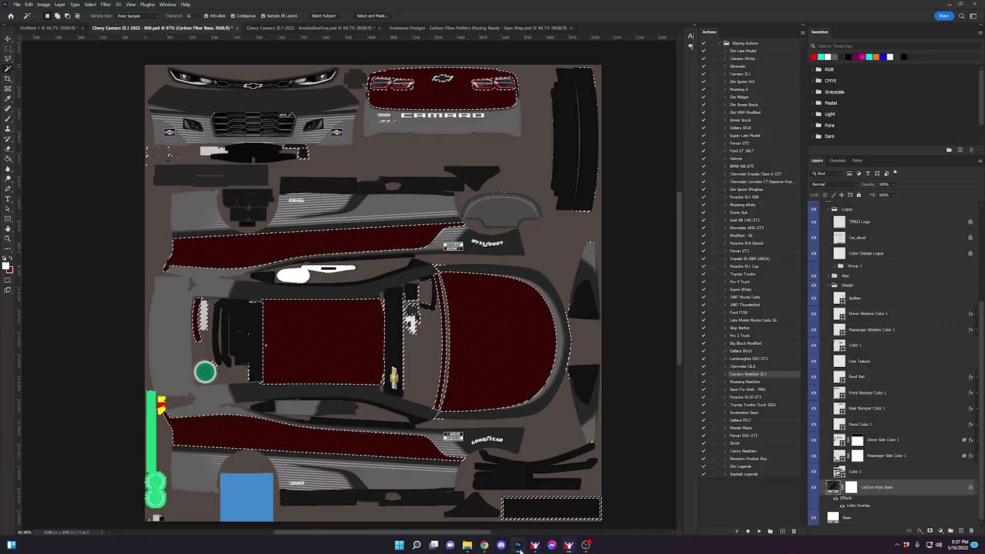
Hide the Carbon Fiber Base red overlay and clear the selection with Ctrl+D
click(834, 499)
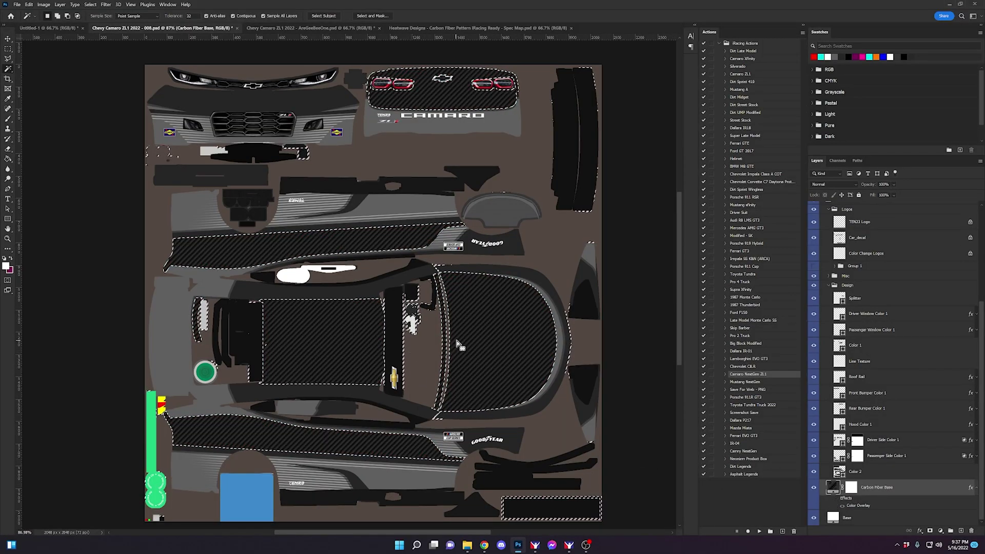
key(ctrl+d)
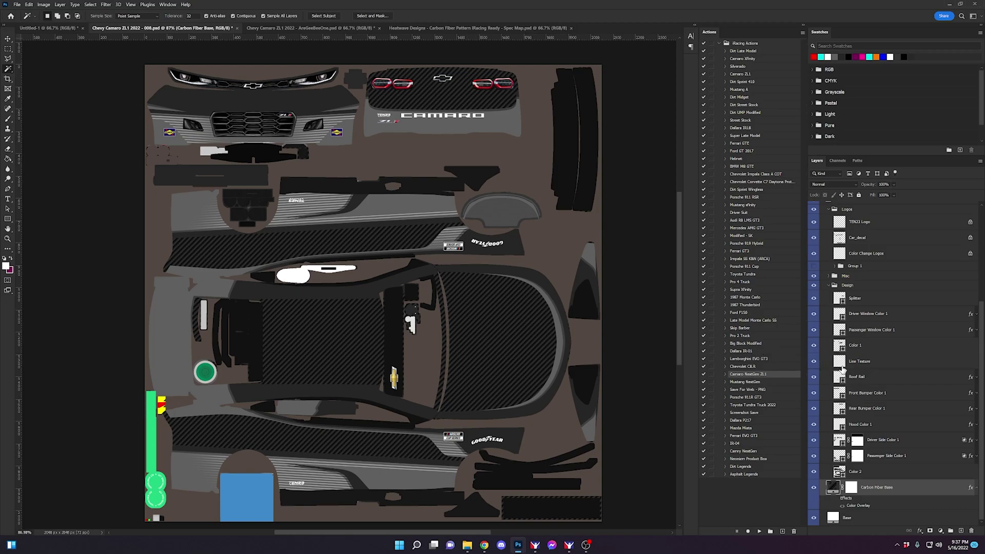